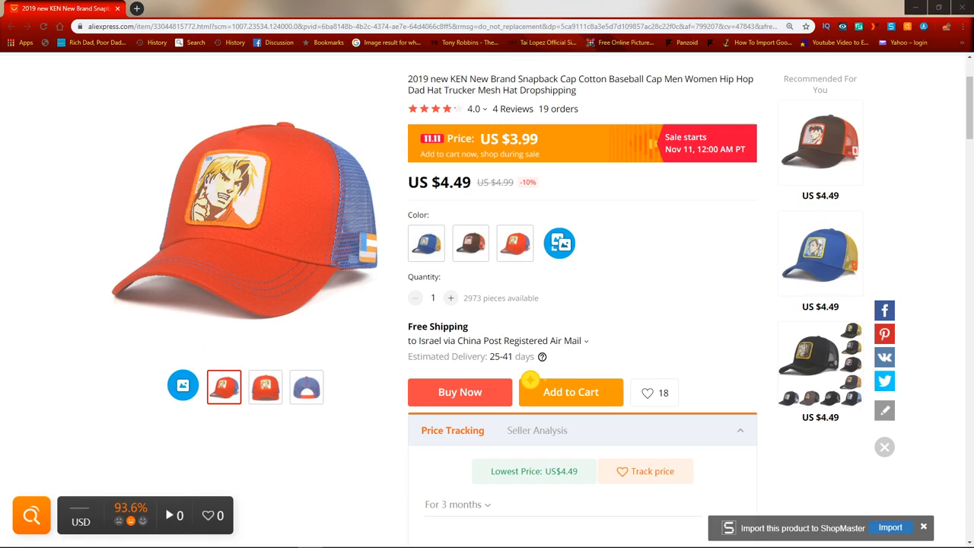
Open Snipping Tool and capture the main product photo of the red cap on the AliExpress page
mouse_move(780, 527)
mouse_move(511, 540)
mouse_move(216, 542)
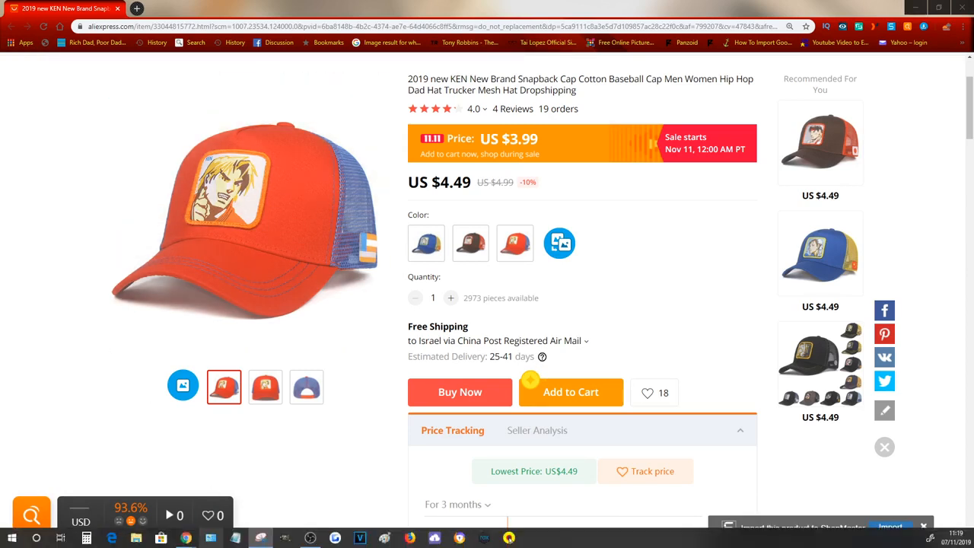
click(14, 538)
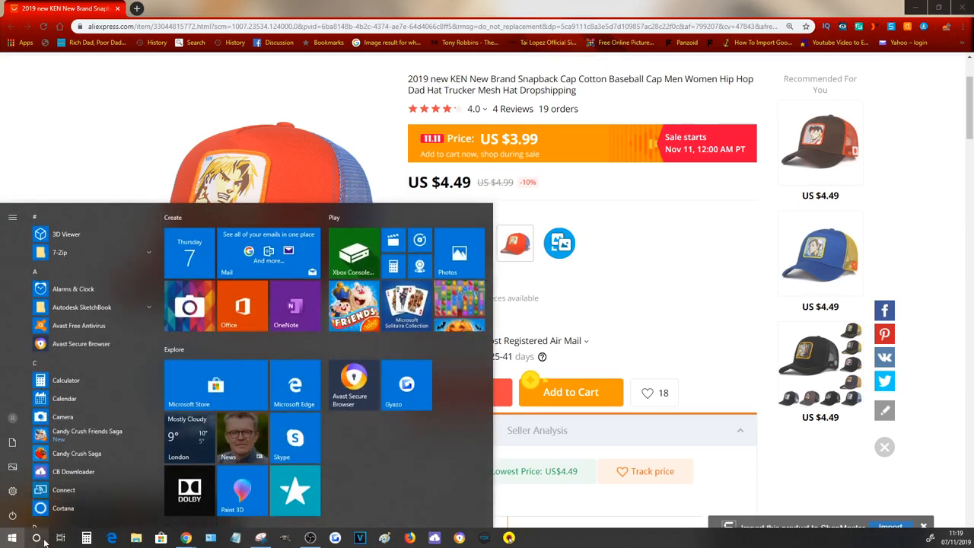
click(38, 538)
text(snipp)
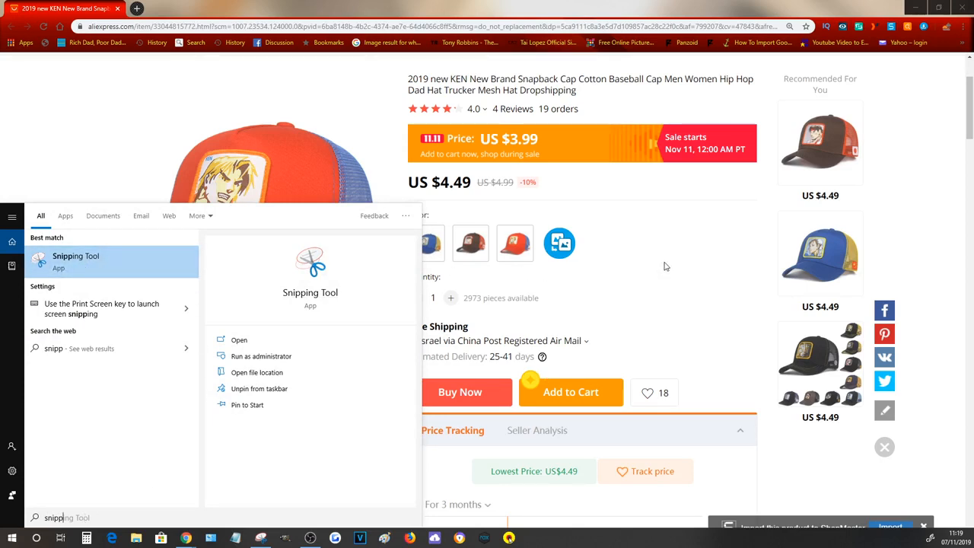
key(Return)
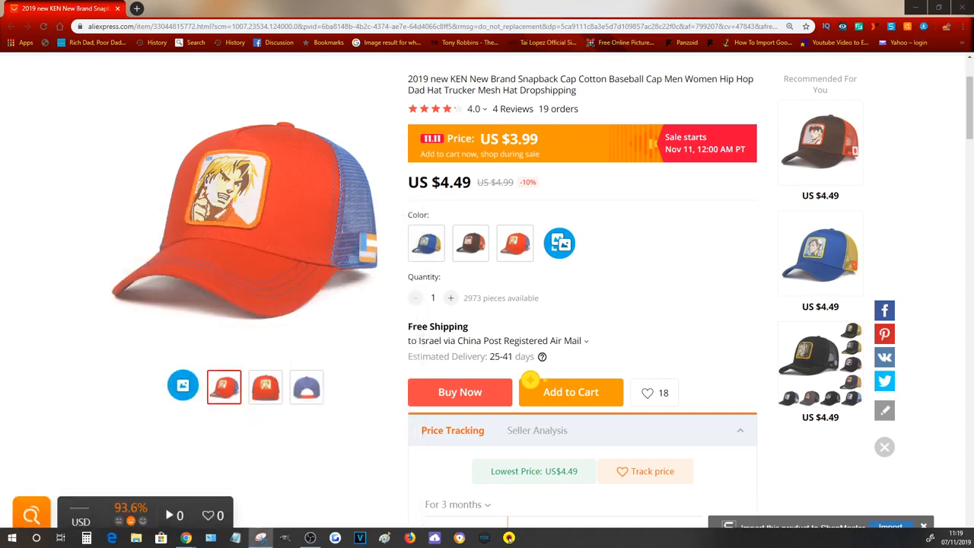
drag(88, 93, 394, 353)
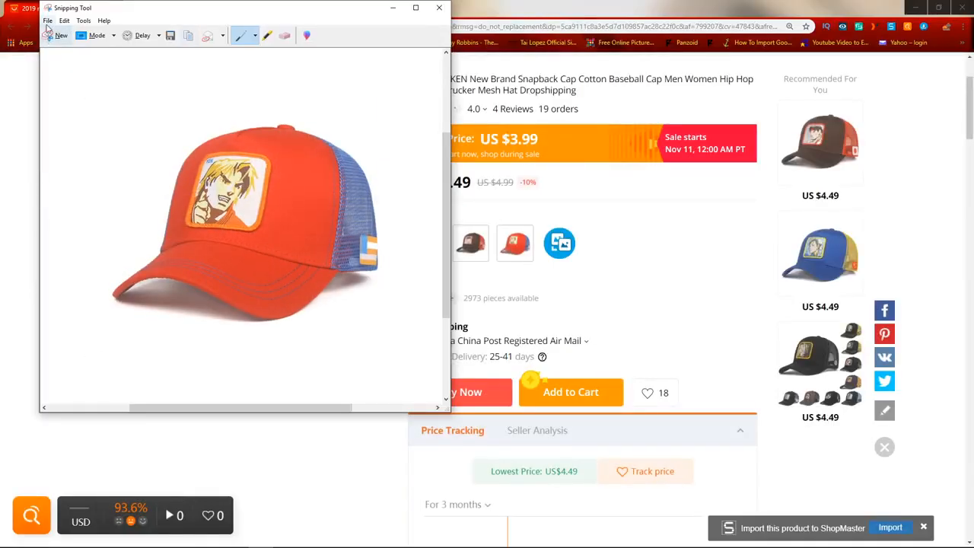
Try saving the snip under the existing red Street Fighter cap file name, cancel, and close Snipping Tool without saving
key(ctrl+s)
click(562, 173)
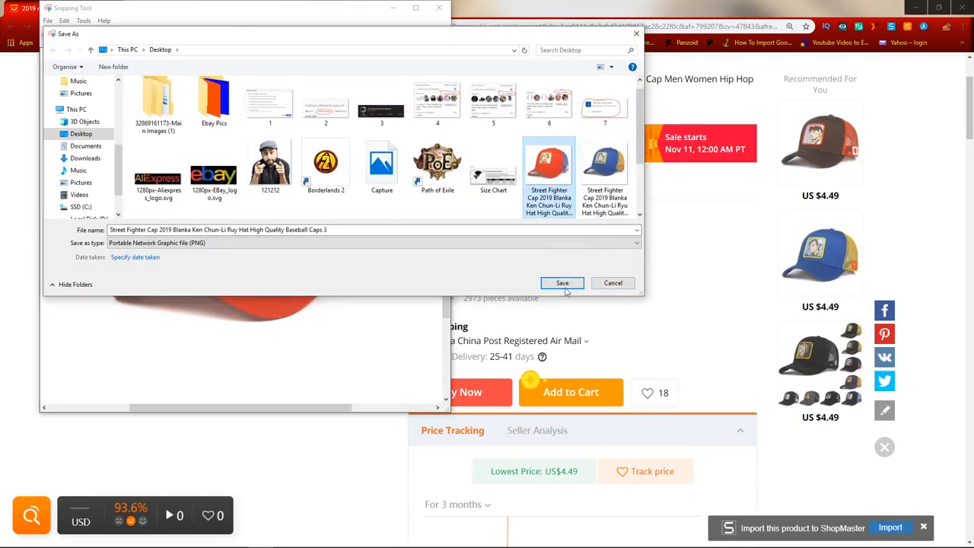
click(608, 286)
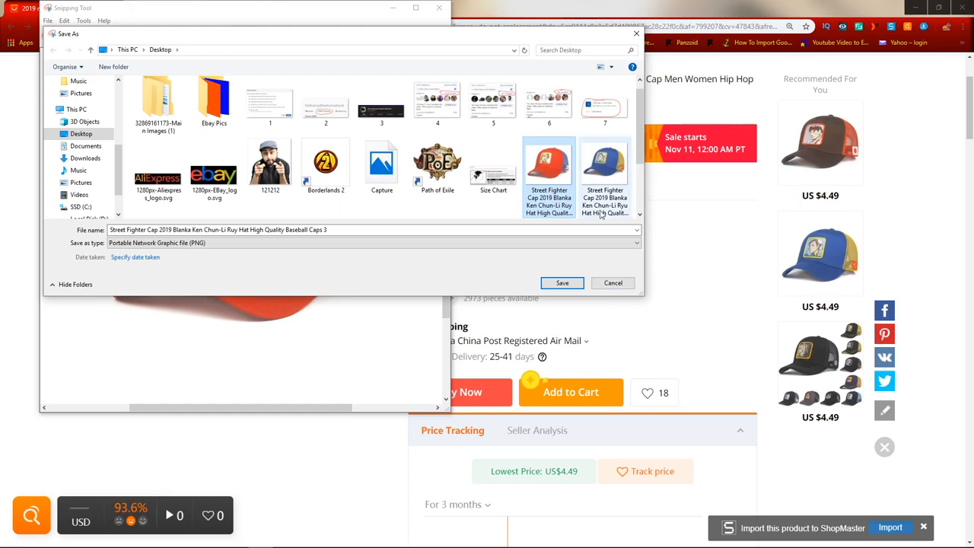
click(611, 284)
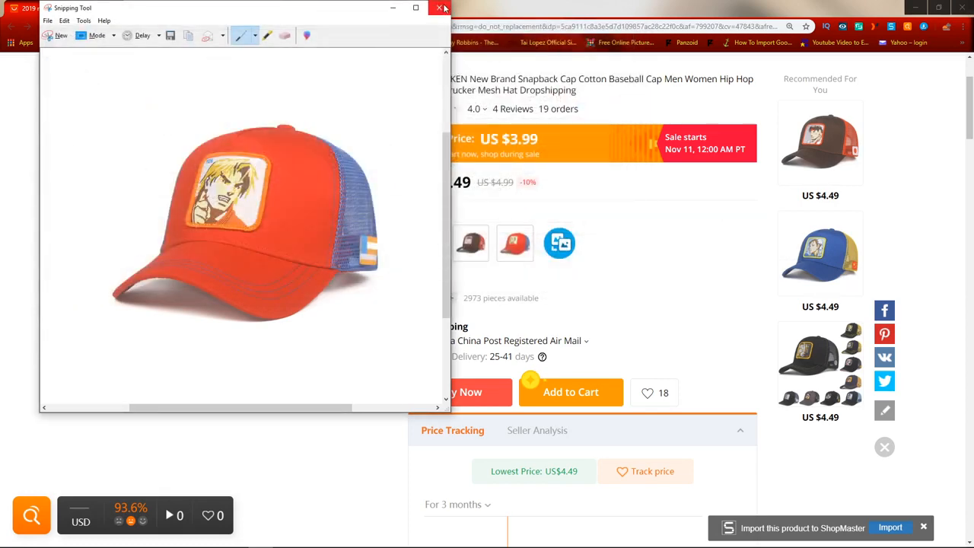
click(441, 8)
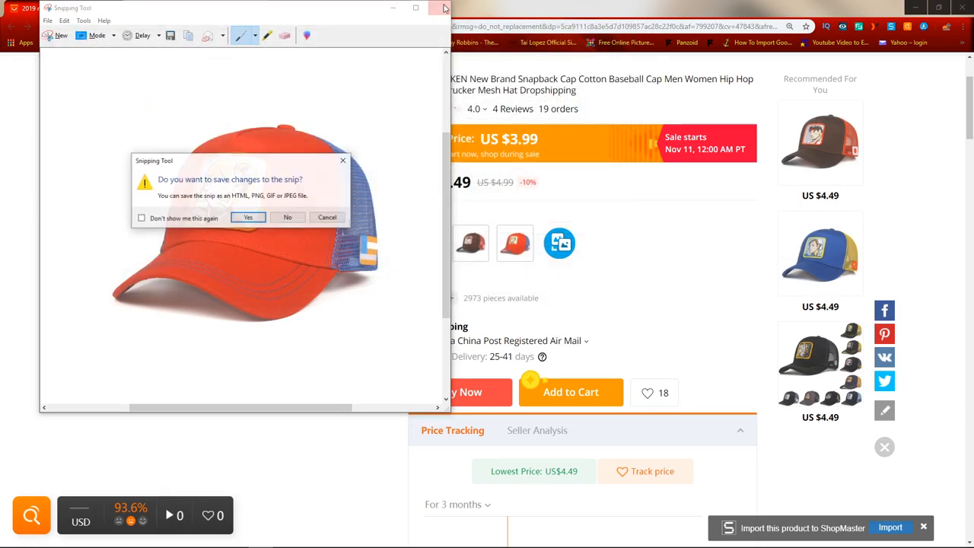
click(288, 218)
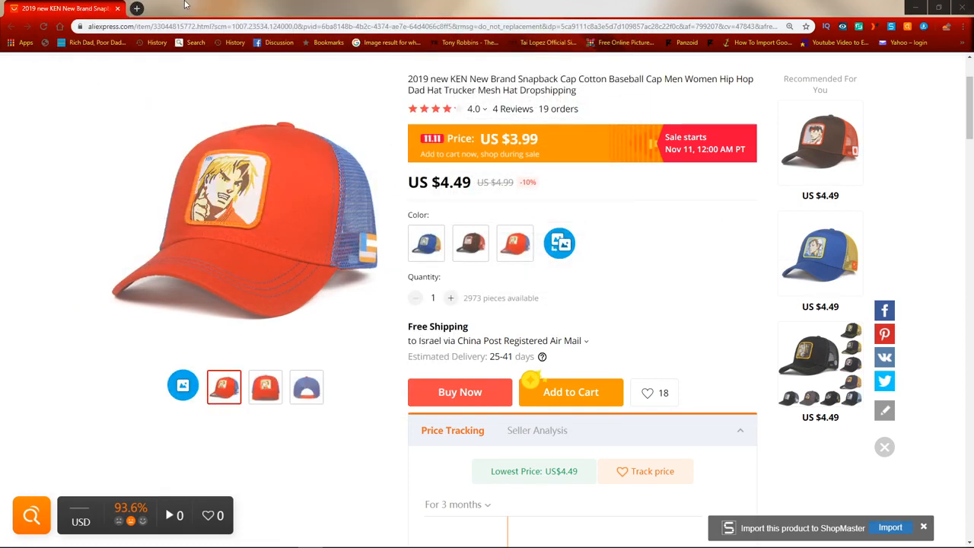
Open canva.com in a new browser tab and skip the Canva Pro trial offer
click(137, 8)
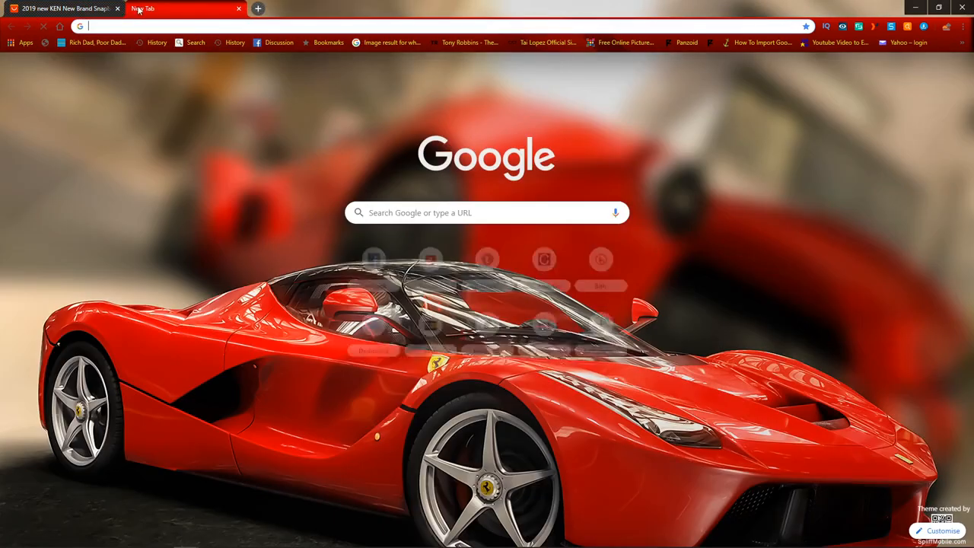
click(166, 25)
text(canva.com/q/pro-signup/)
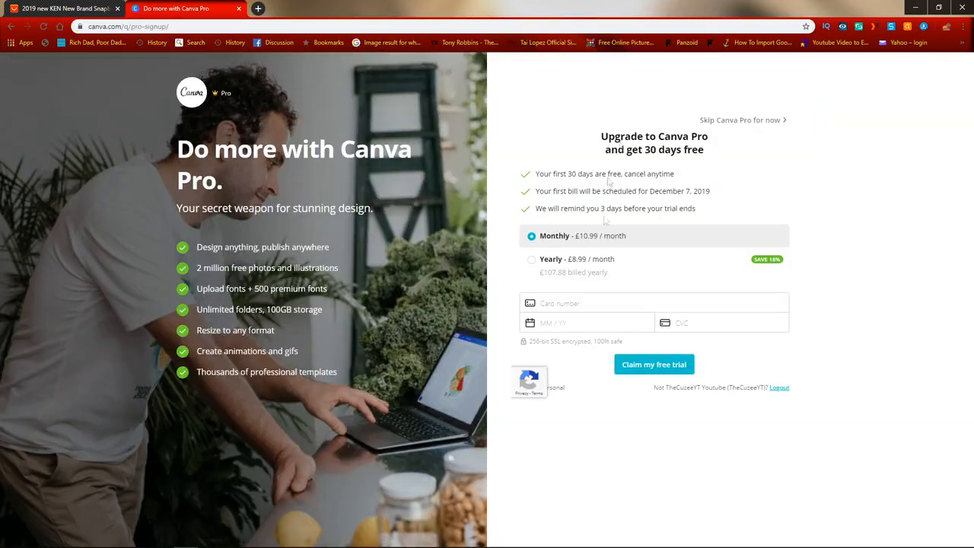
click(767, 123)
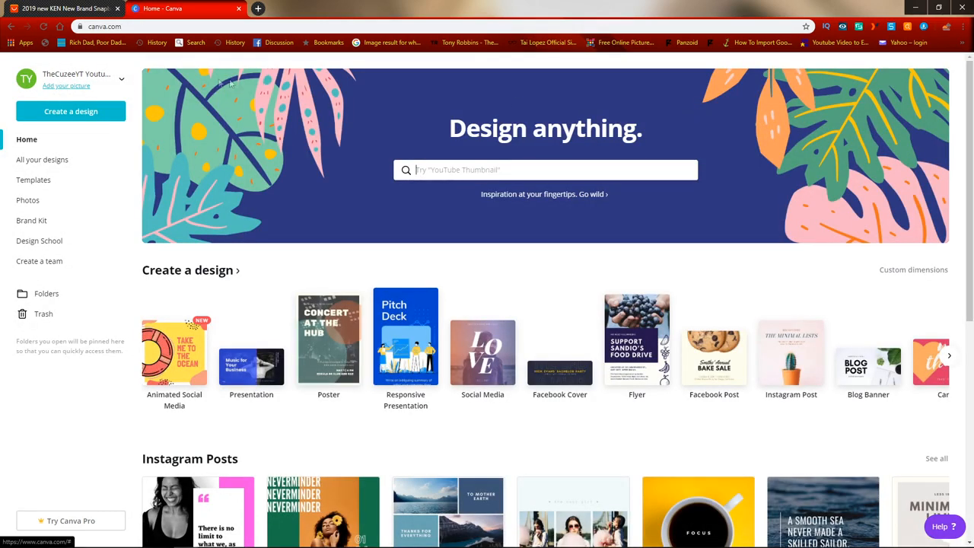
Create a new design with custom dimensions of 800 × 800 px
click(84, 113)
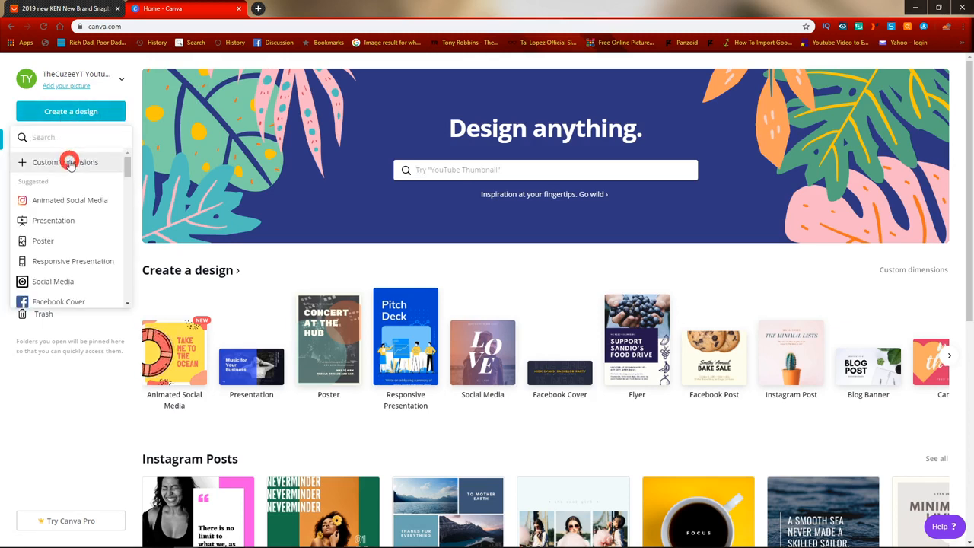
click(68, 163)
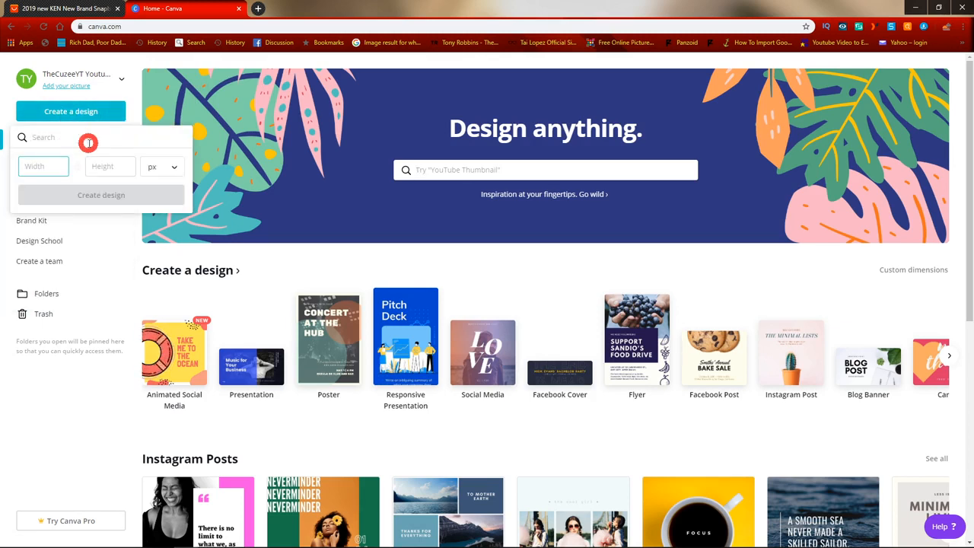
text(800)
key(Tab)
text(800)
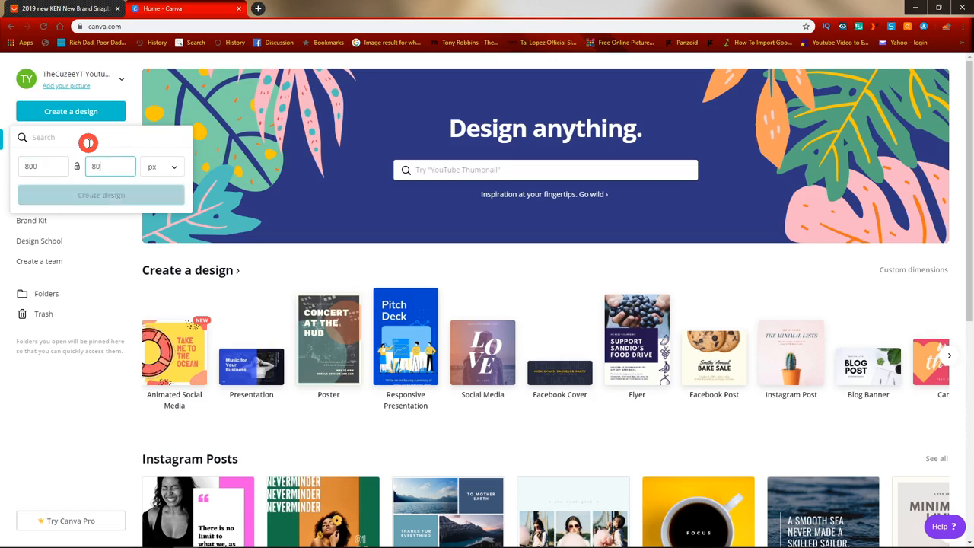
click(108, 194)
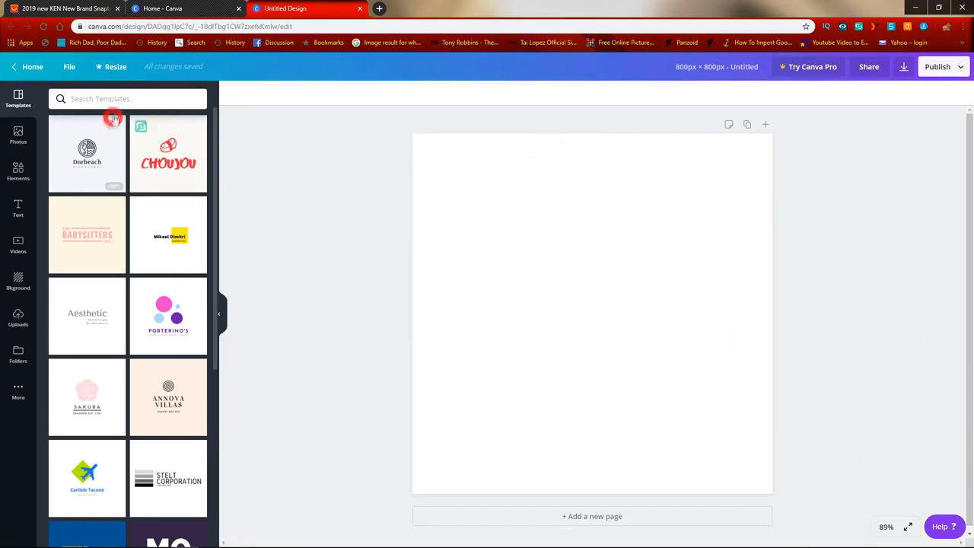
Upload the red Street Fighter cap image from the Desktop to the design's uploads
click(18, 319)
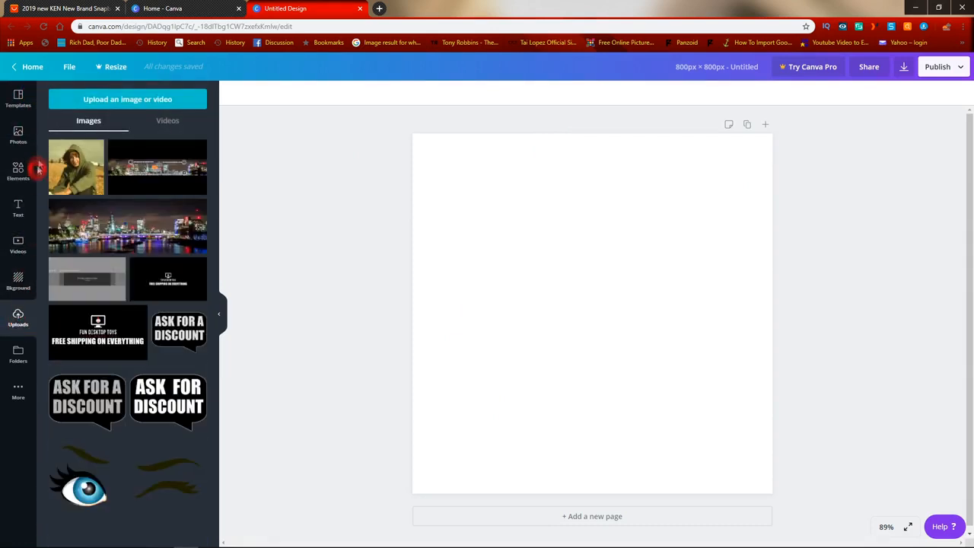
click(184, 100)
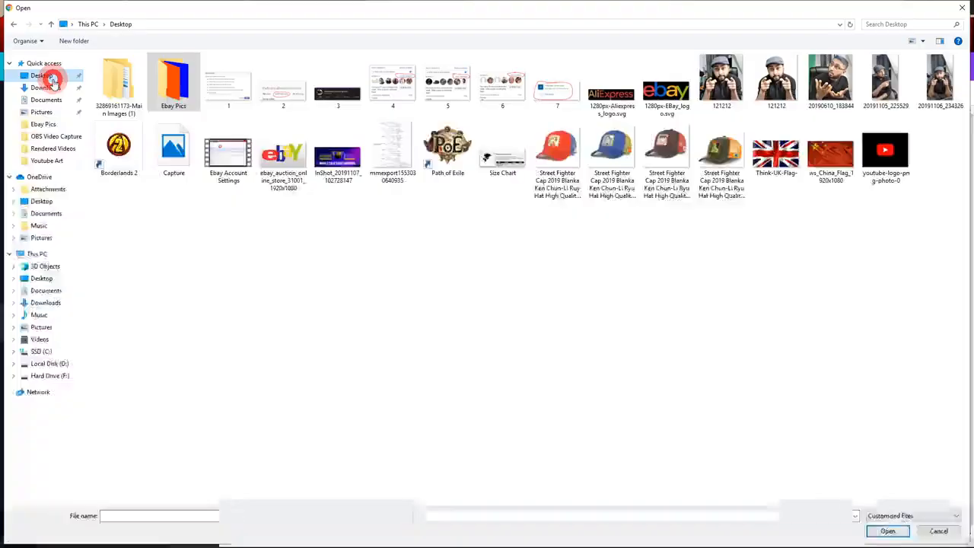
double_click(556, 143)
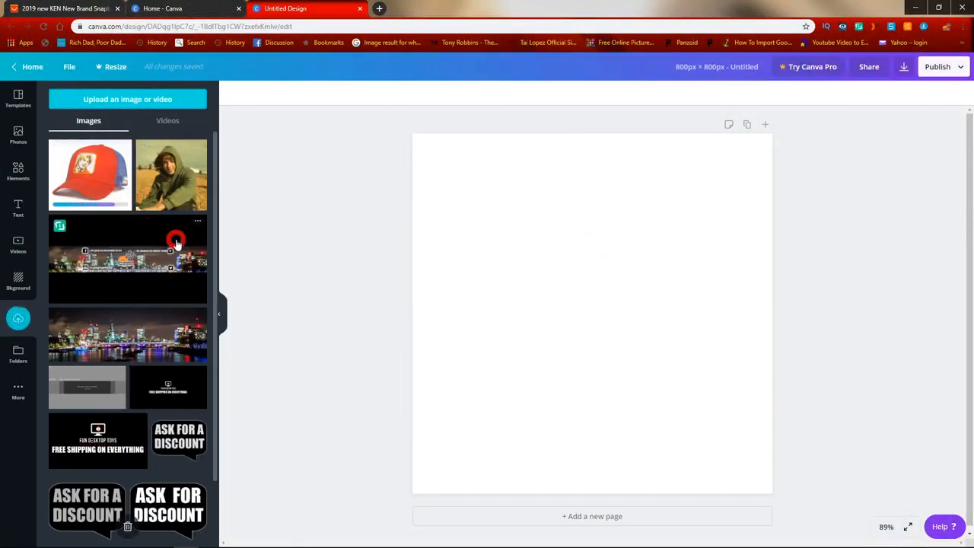
Place the uploaded red cap image on the page, enlarge it to the full page width, and centre it
drag(109, 176, 516, 244)
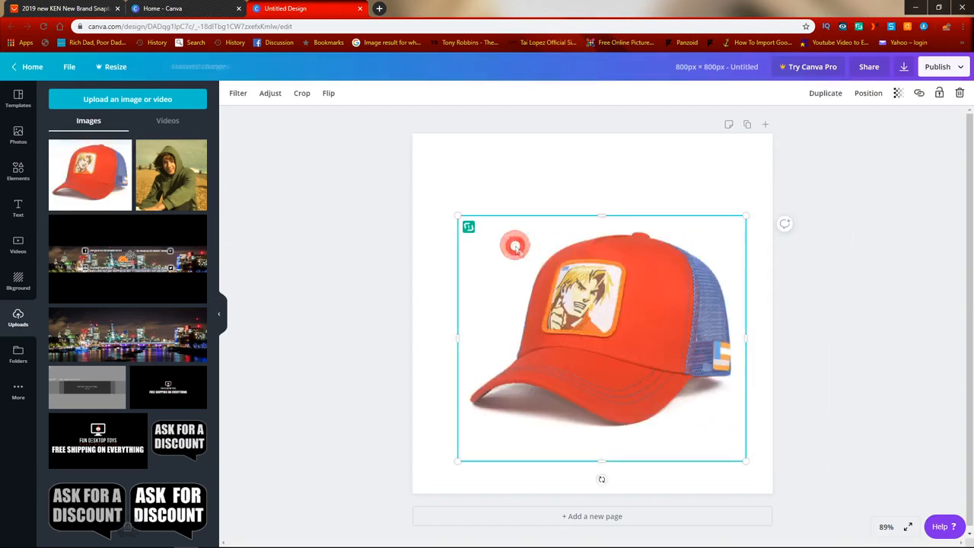
drag(631, 379, 607, 350)
drag(729, 436, 761, 461)
drag(692, 403, 649, 355)
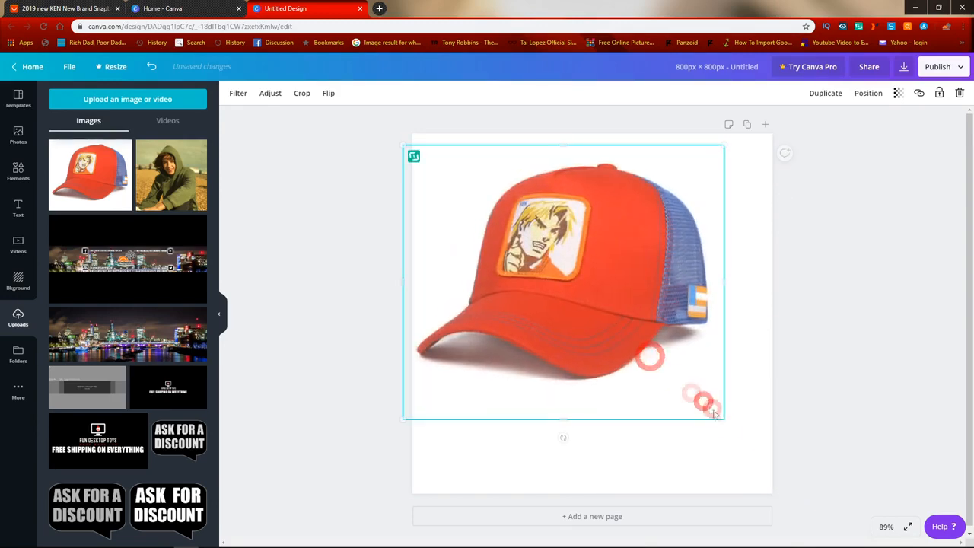
drag(722, 418, 765, 452)
drag(669, 388, 627, 376)
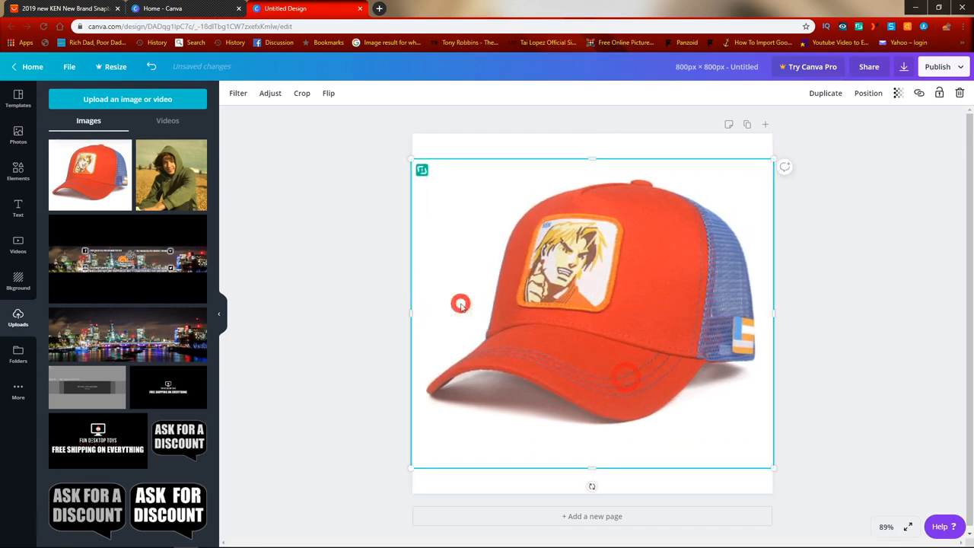
drag(607, 339, 606, 342)
click(866, 314)
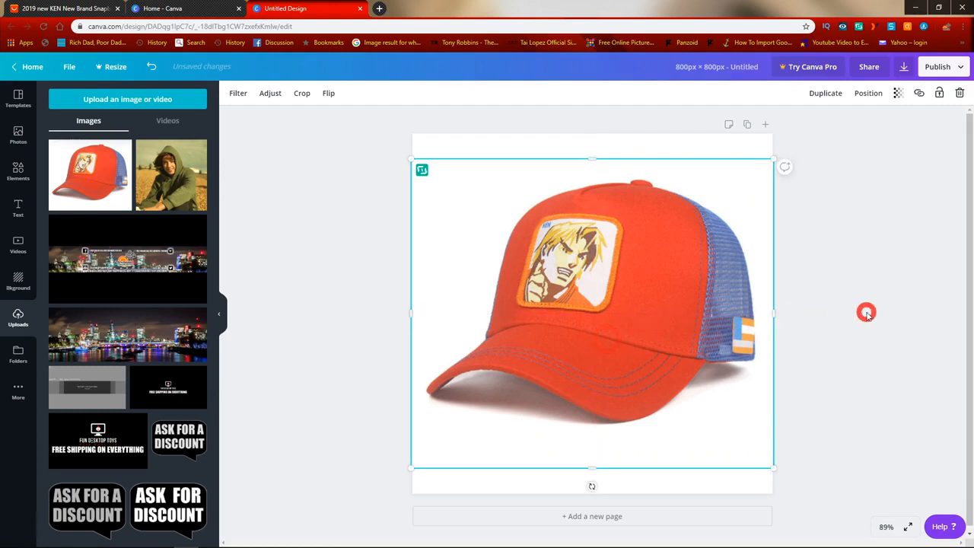
click(559, 142)
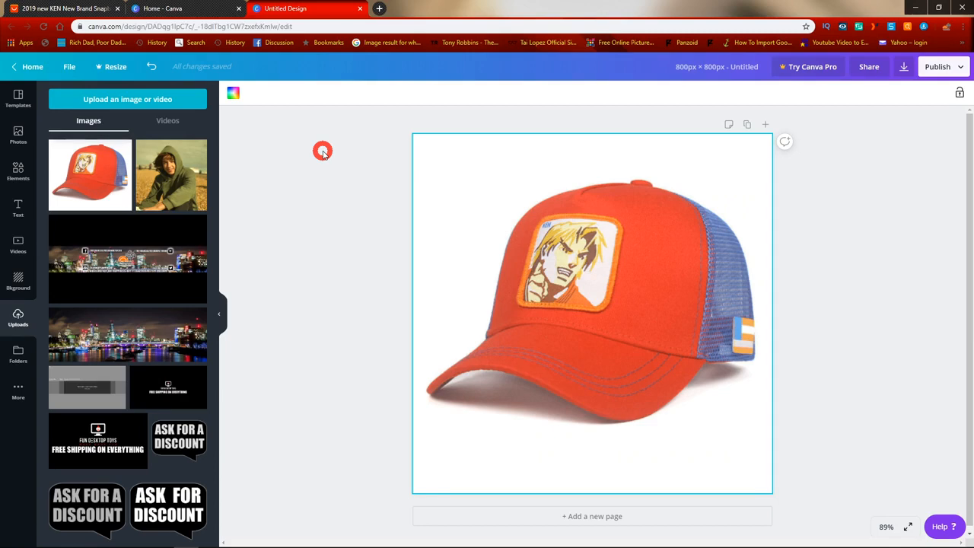
Open Google in a new browser tab and search for "free shipping png"
click(379, 9)
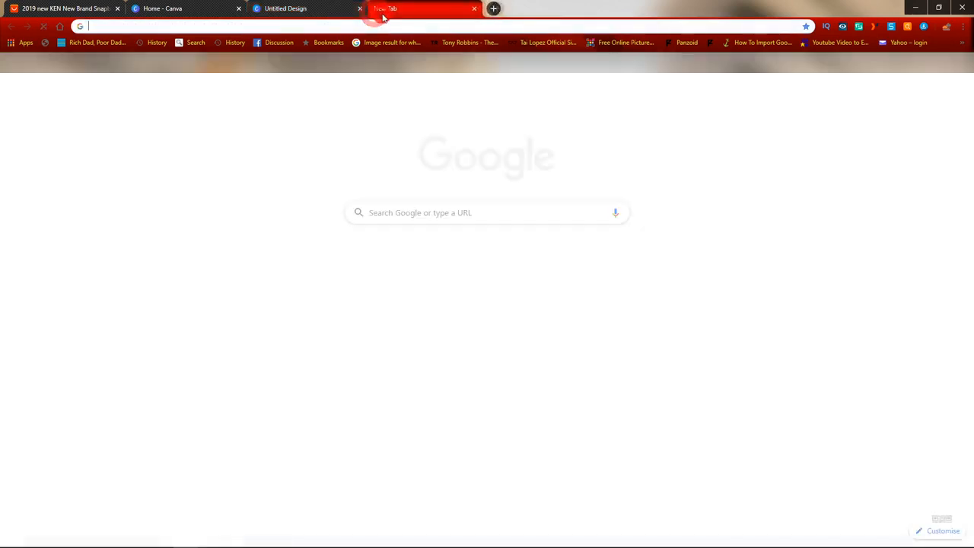
text(google)
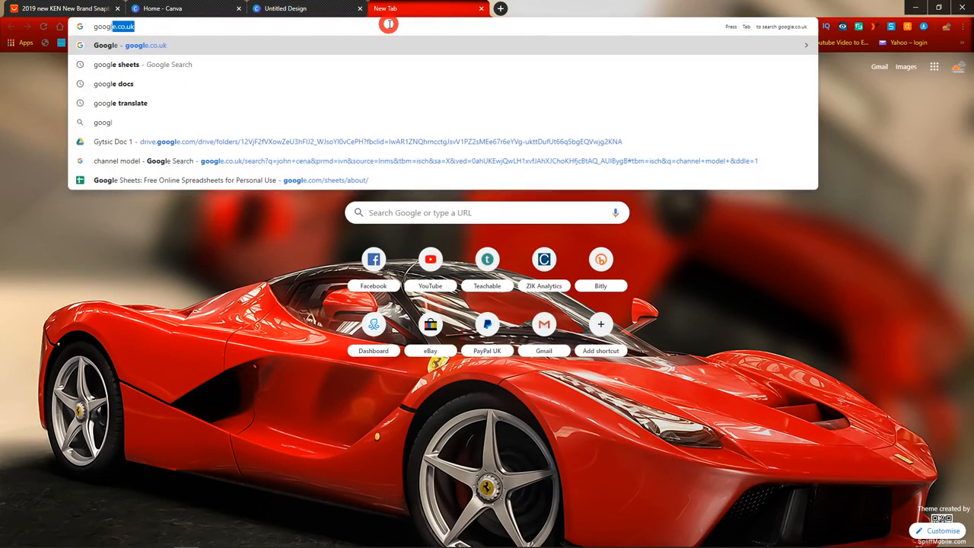
key(Return)
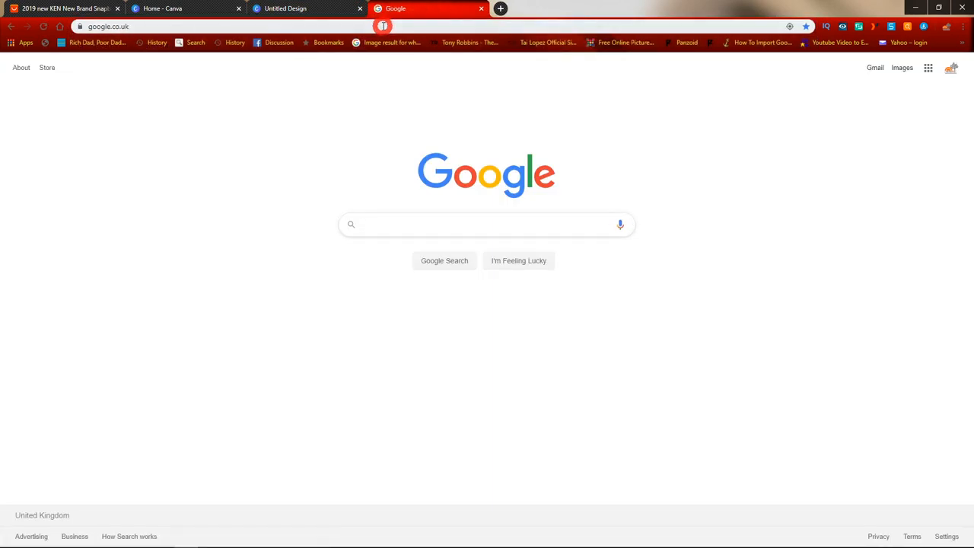
text(free shi)
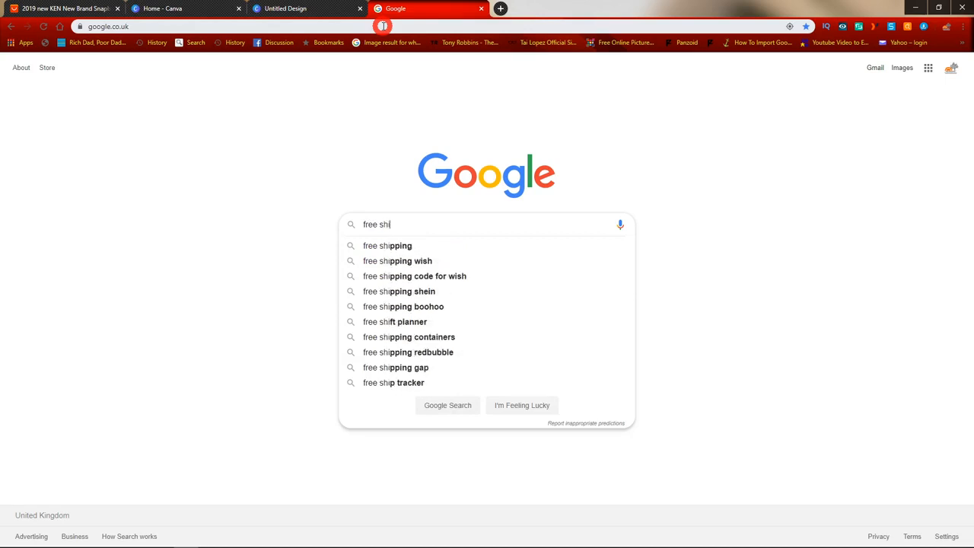
text(ppin)
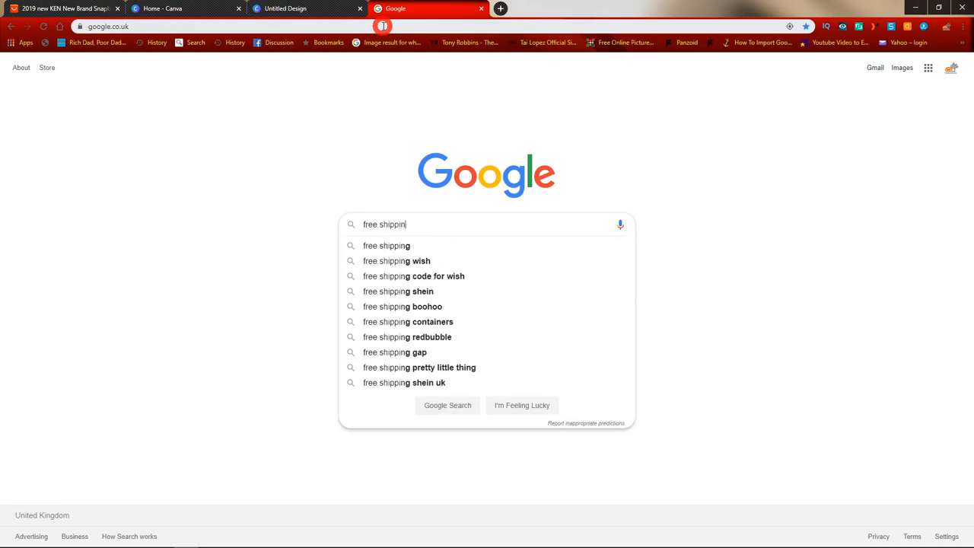
text( g pn)
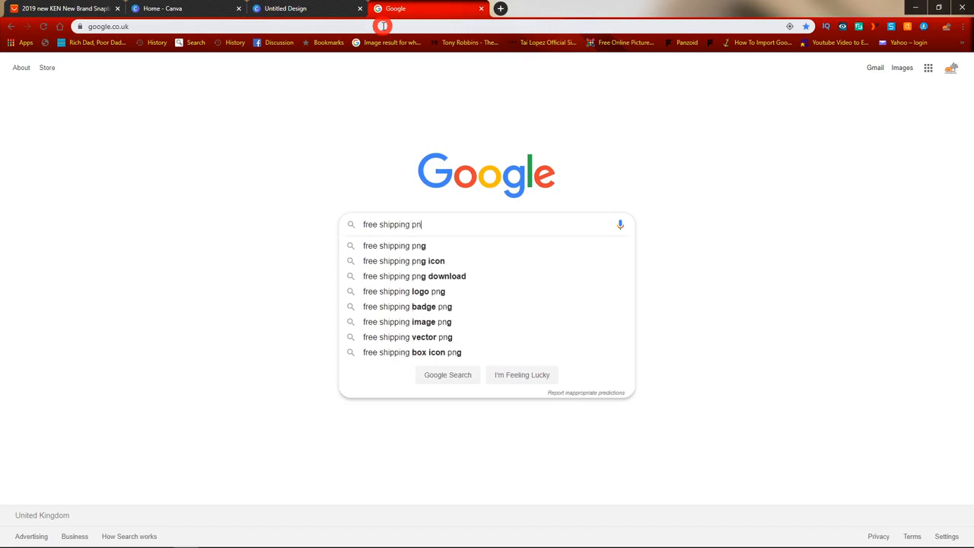
key(Down)
key(Return)
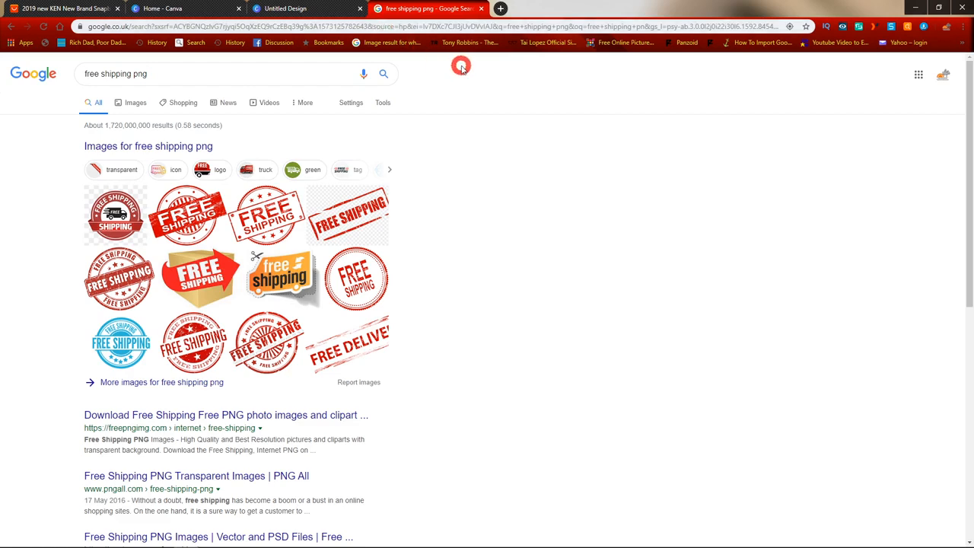
Run an advanced search for "free shipping png" with usage rights set to free to use or share, even commercially
click(351, 104)
click(399, 180)
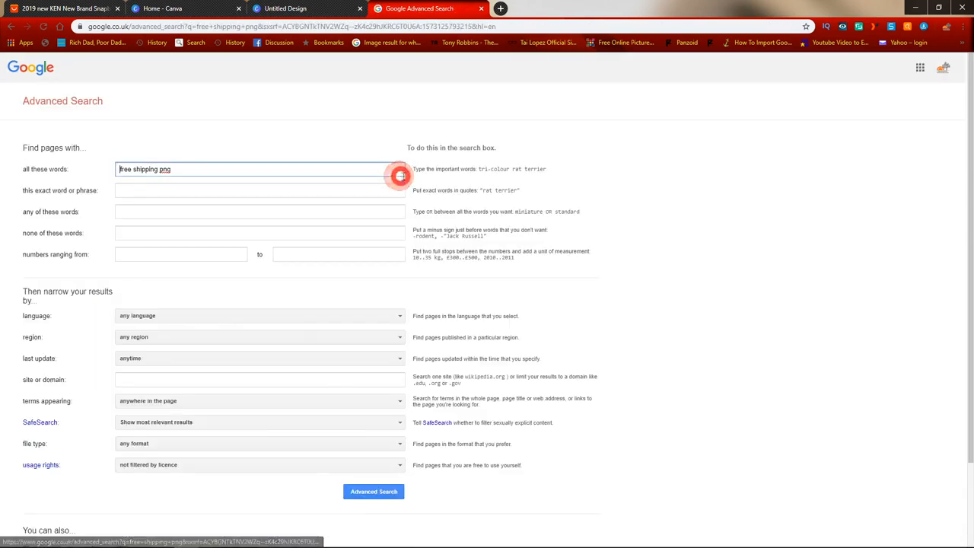
scroll(525, 228, down, 2)
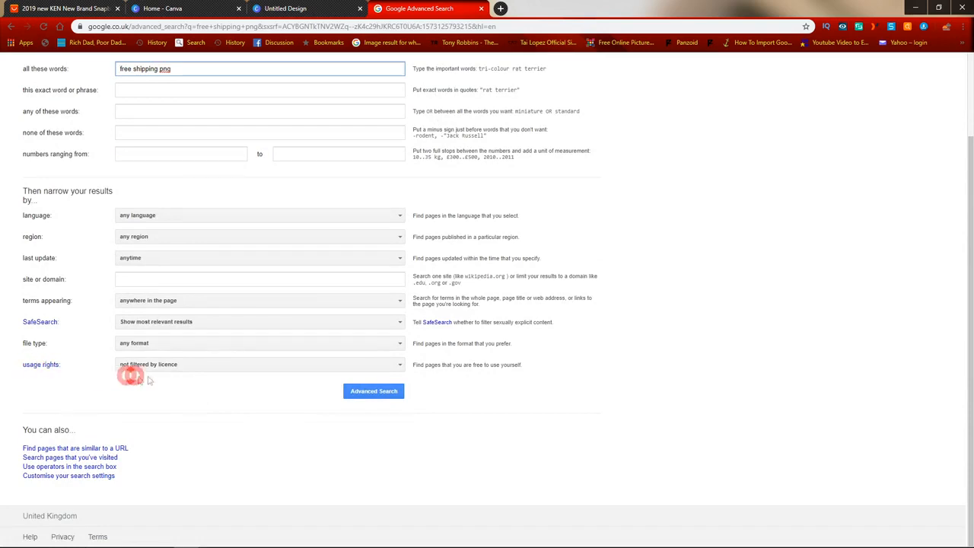
click(227, 367)
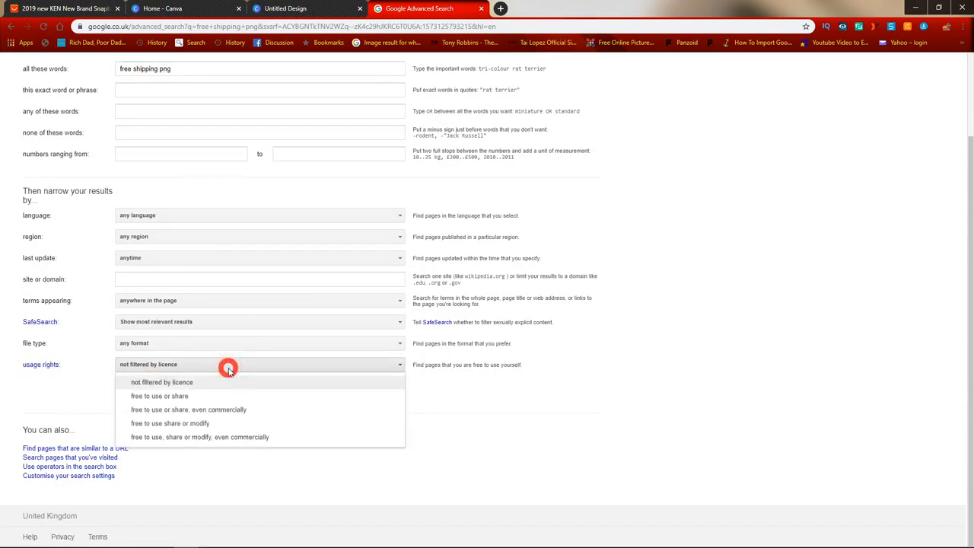
click(272, 415)
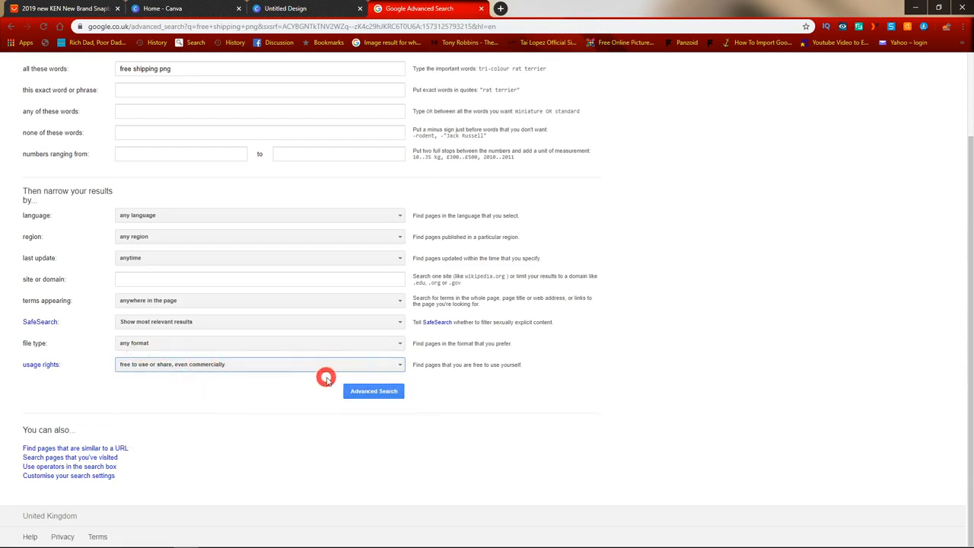
click(350, 391)
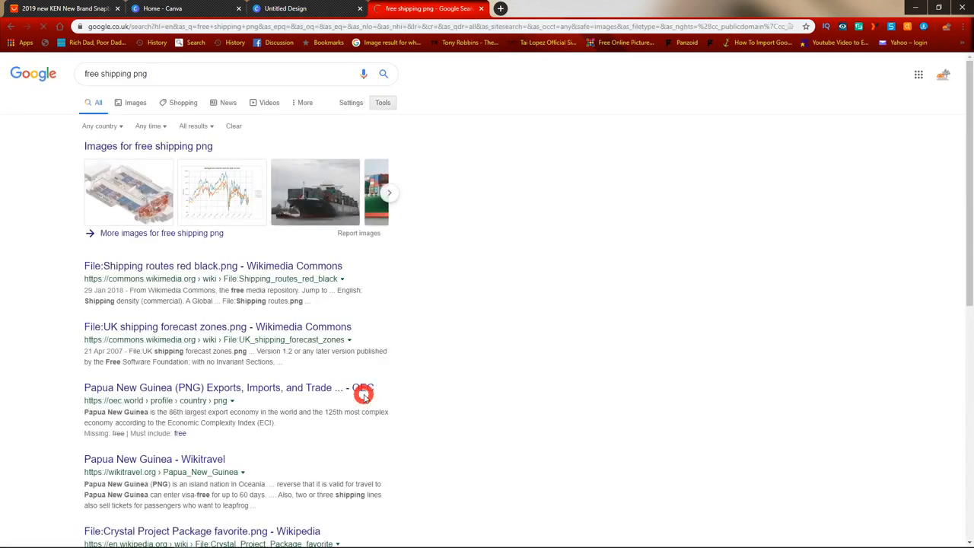
Switch to the image results and change the reusable-image search from ship pictures to "plane png"
click(137, 103)
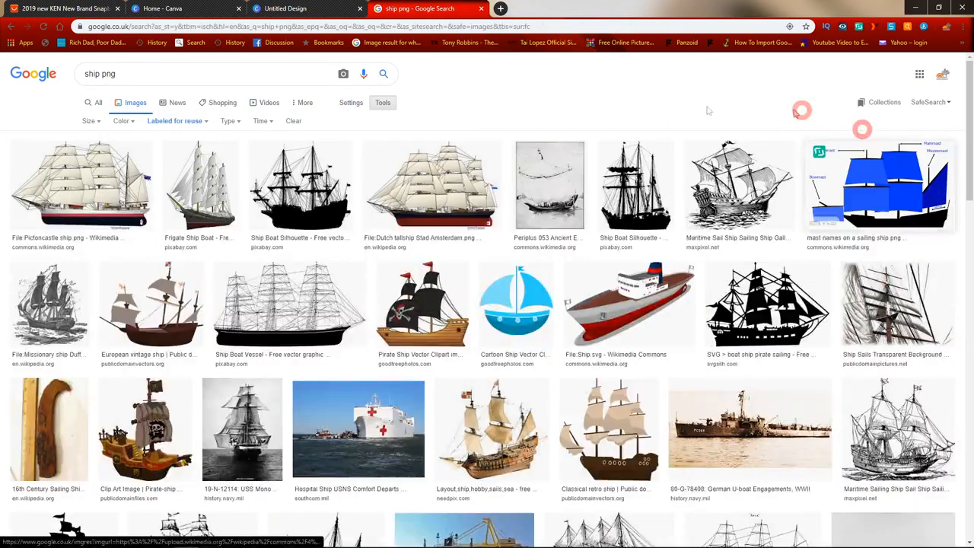
scroll(814, 228, down, 3)
scroll(502, 238, up, 3)
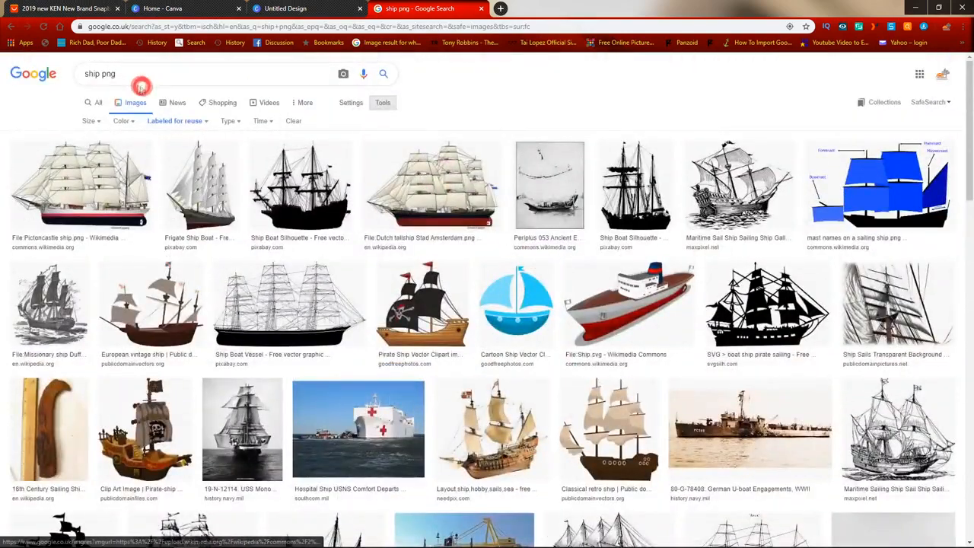
double_click(91, 74)
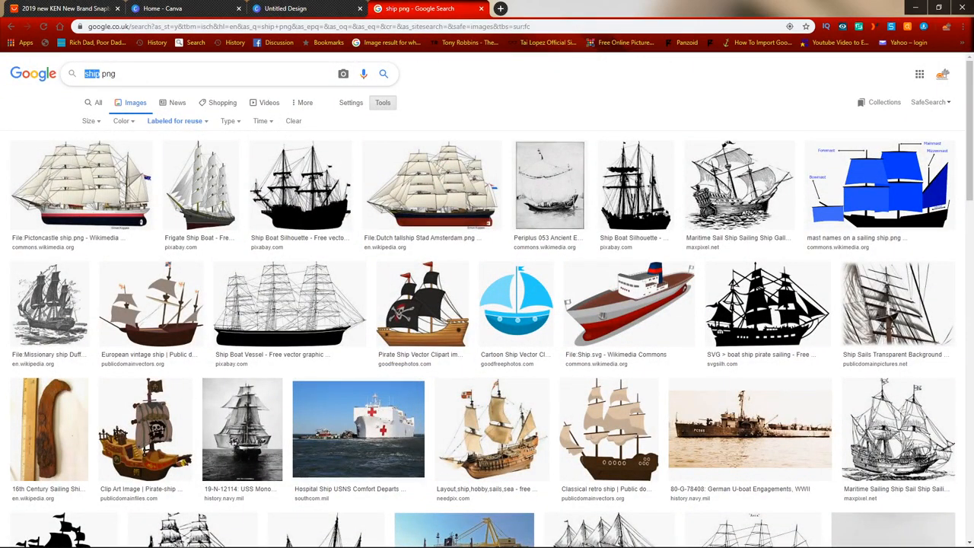
text(plane)
key(Return)
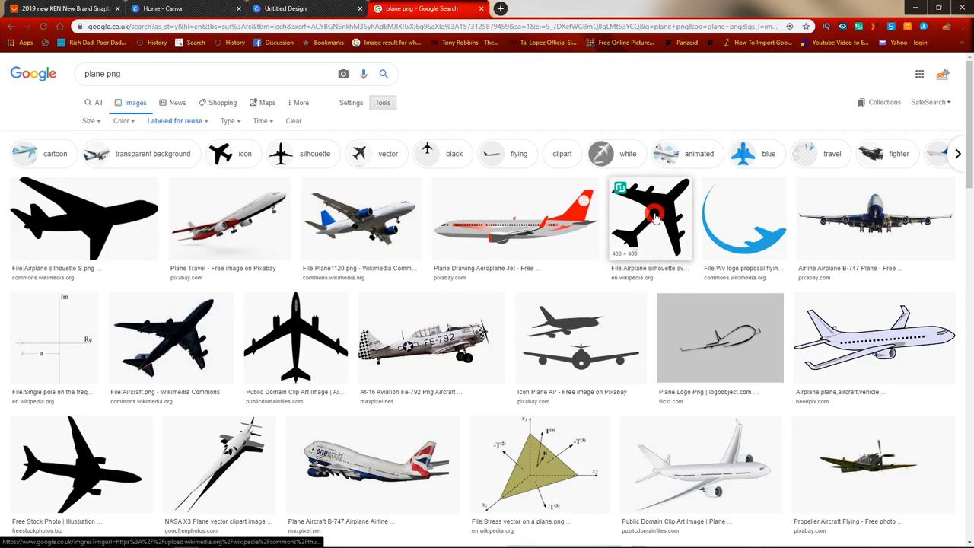
Rerun the plane image search through the advanced options with usage rights kept at free to use or share, even commercially
click(361, 104)
click(383, 150)
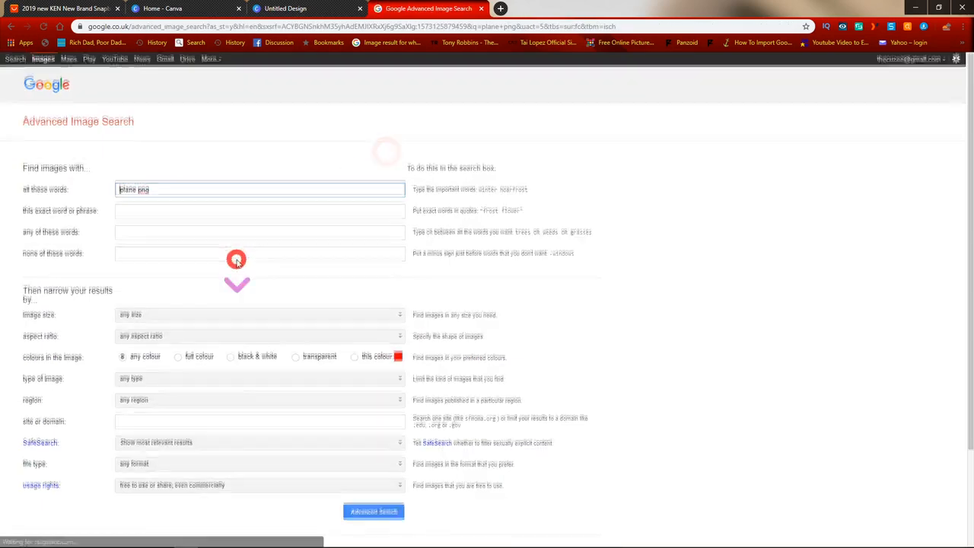
scroll(238, 257, down, 3)
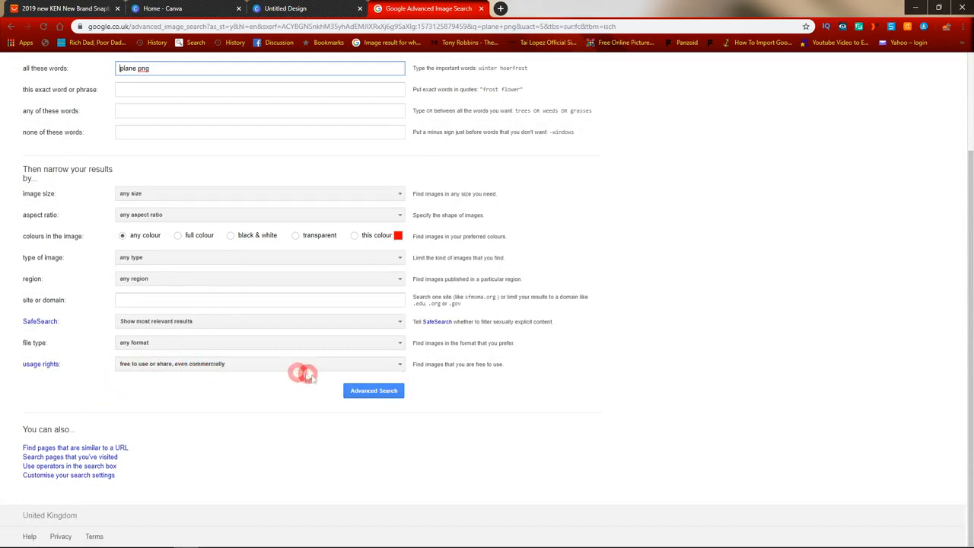
click(385, 392)
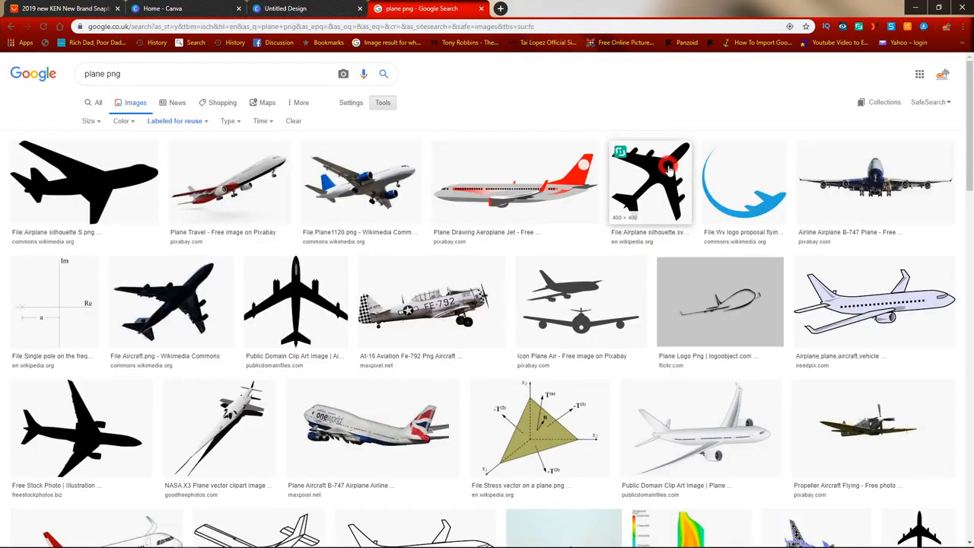
Save the black airplane silhouette image to the Ebay Pics folder as 1, replacing the existing file
click(669, 171)
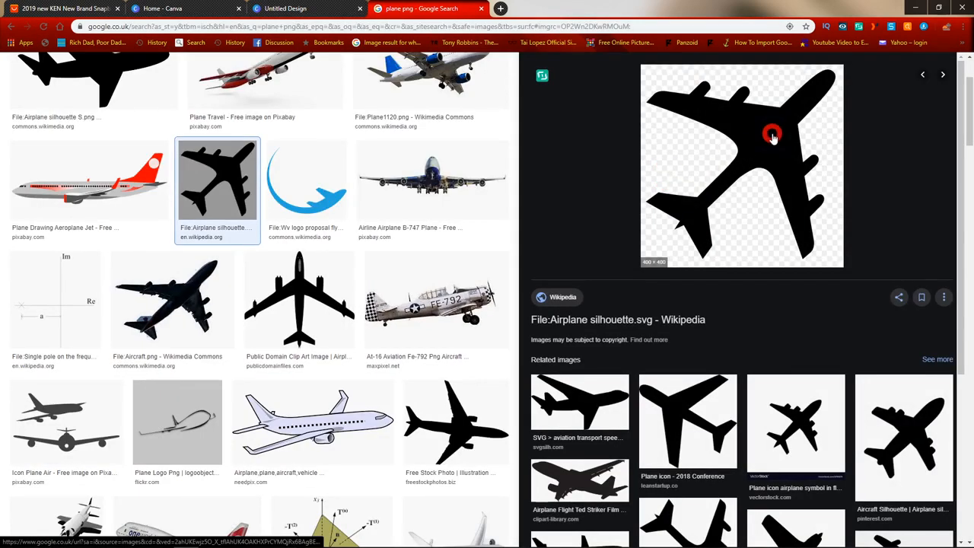
right_click(771, 135)
click(827, 246)
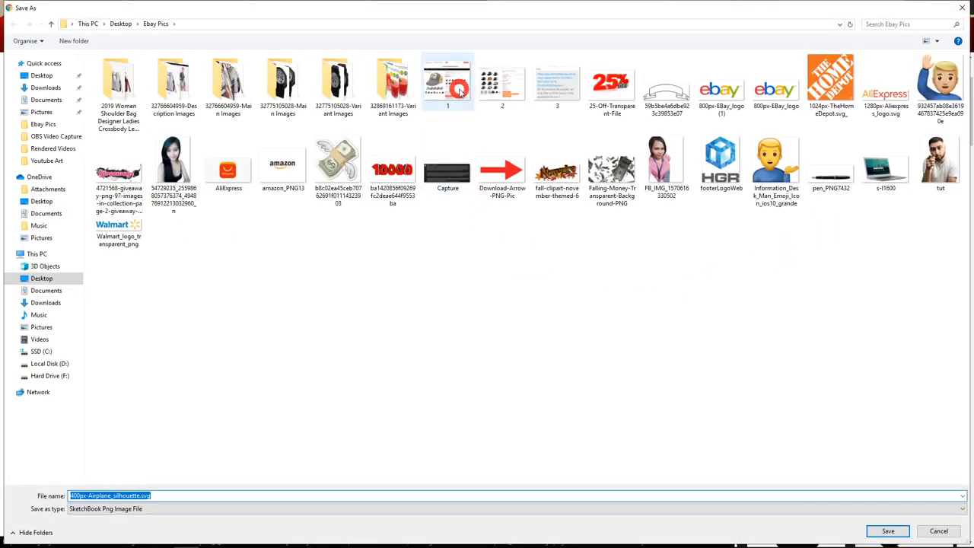
click(458, 89)
click(888, 531)
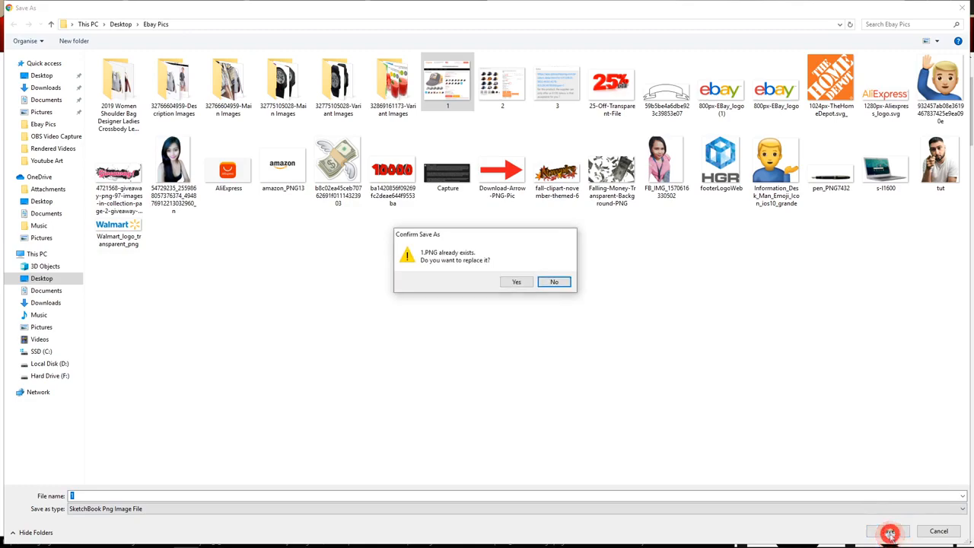
click(509, 283)
Return to the 800 × 800 px Canva design and upload airplane image 1 from the Ebay Pics folder
click(208, 6)
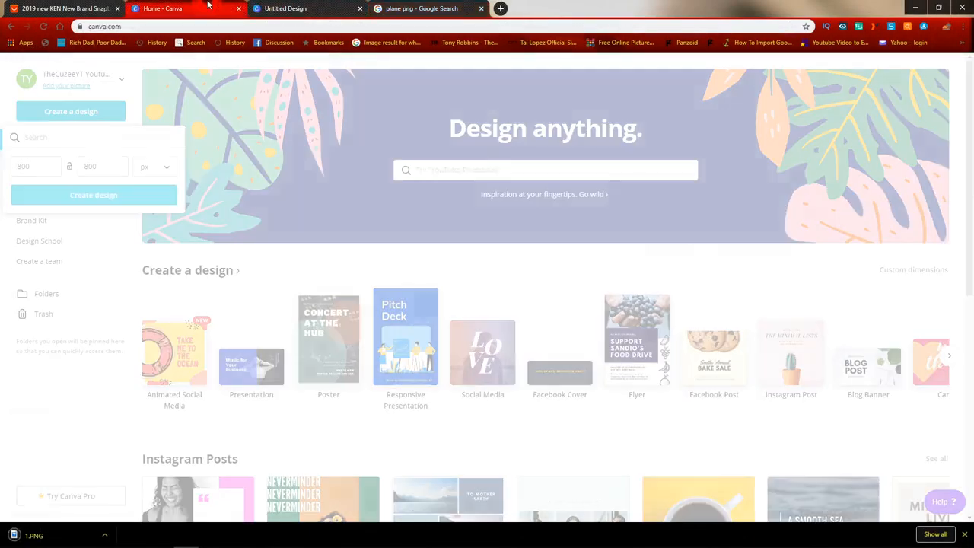
click(308, 8)
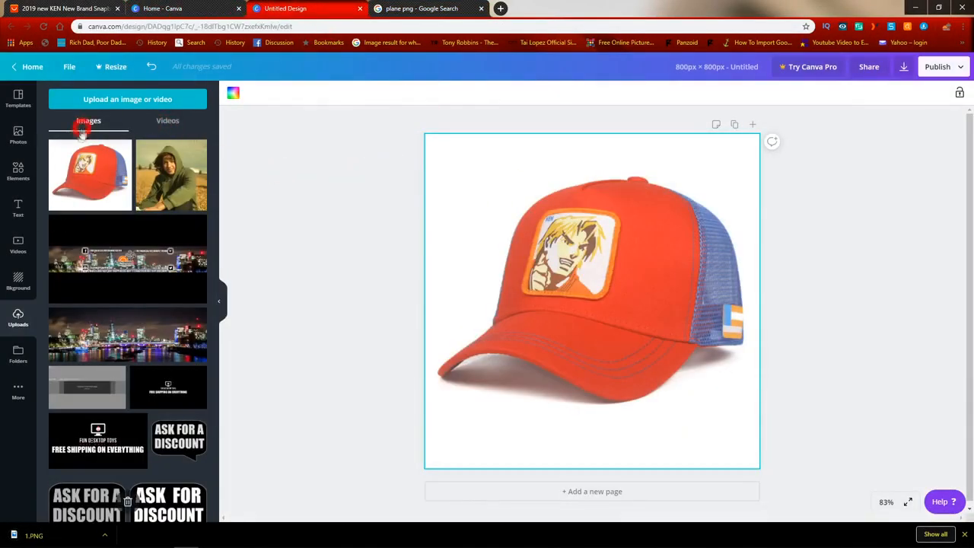
click(157, 97)
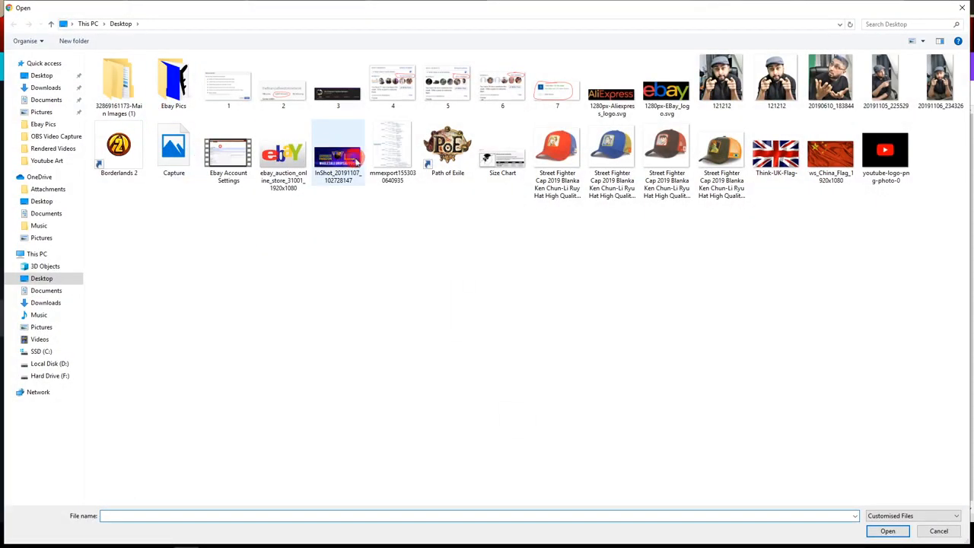
double_click(173, 85)
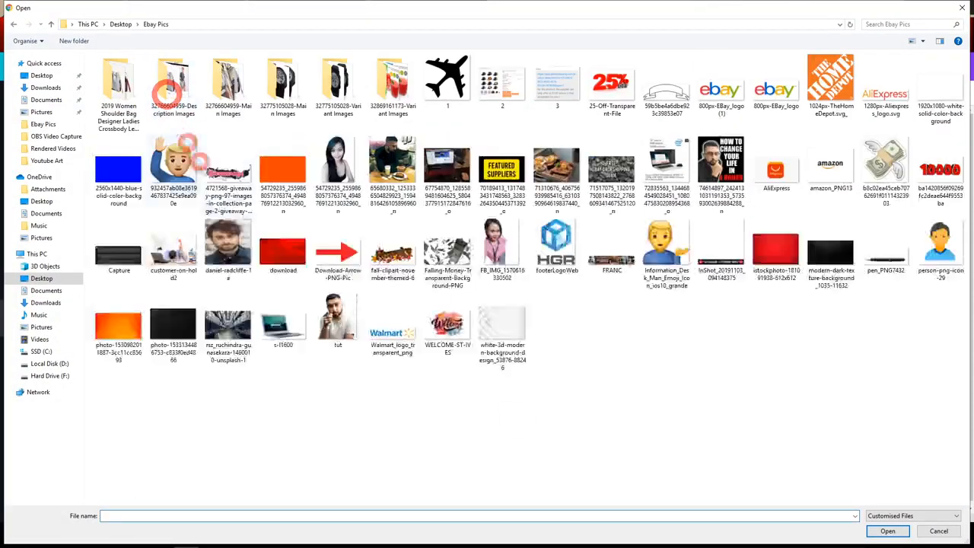
double_click(460, 80)
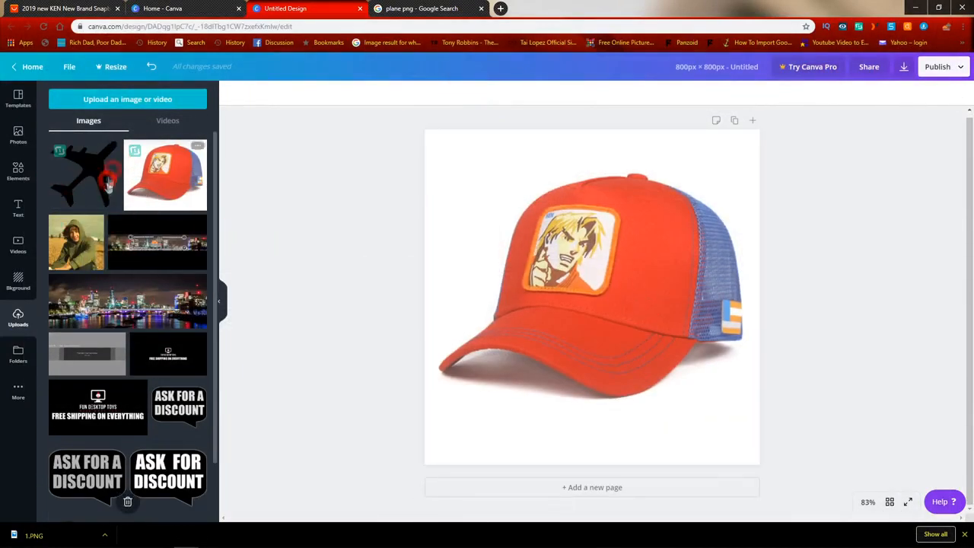
Place the airplane on the page, shrink it to a small icon, and fit it into the page's upper-left corner
click(91, 175)
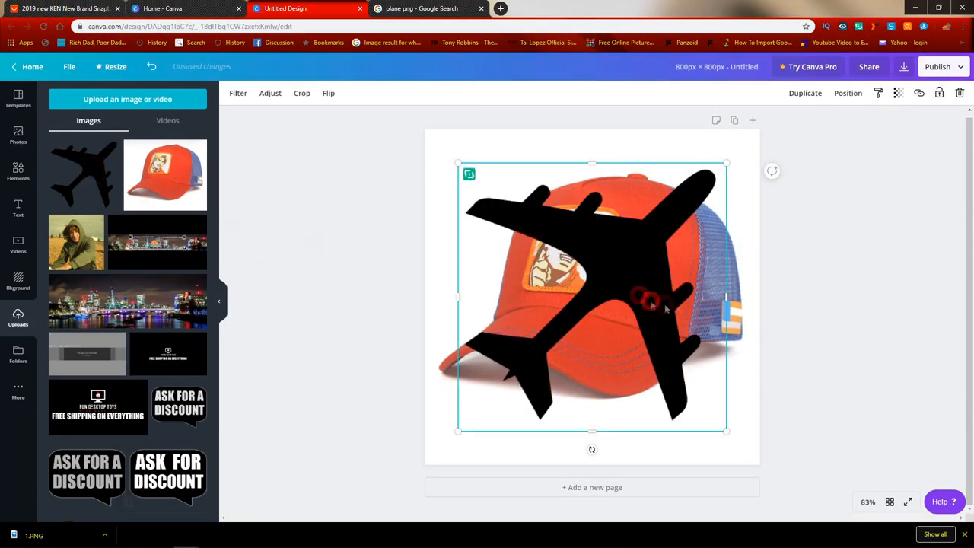
drag(730, 433, 530, 246)
drag(490, 200, 461, 175)
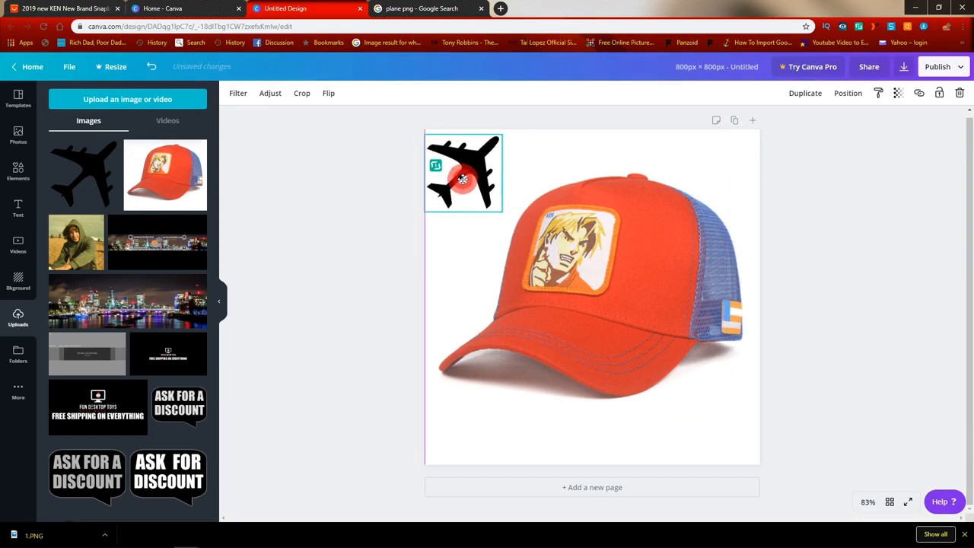
drag(489, 204, 482, 190)
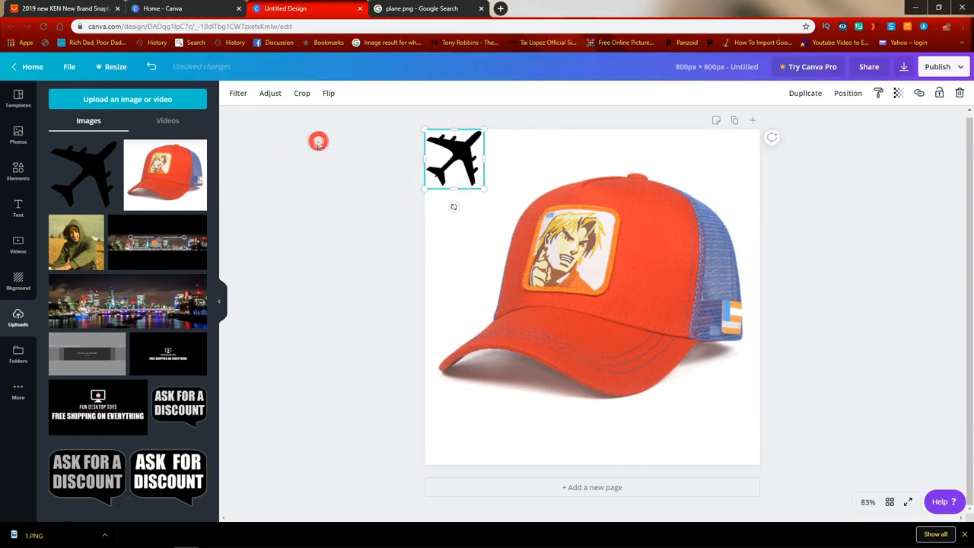
Add a heading to the page with the text "FREE SHIPPING"
click(18, 206)
click(141, 142)
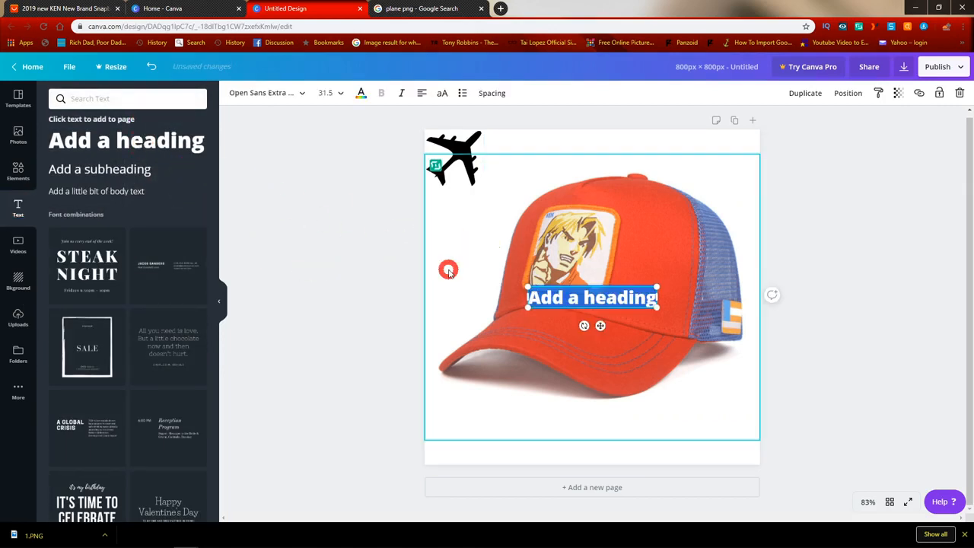
text(FREE)
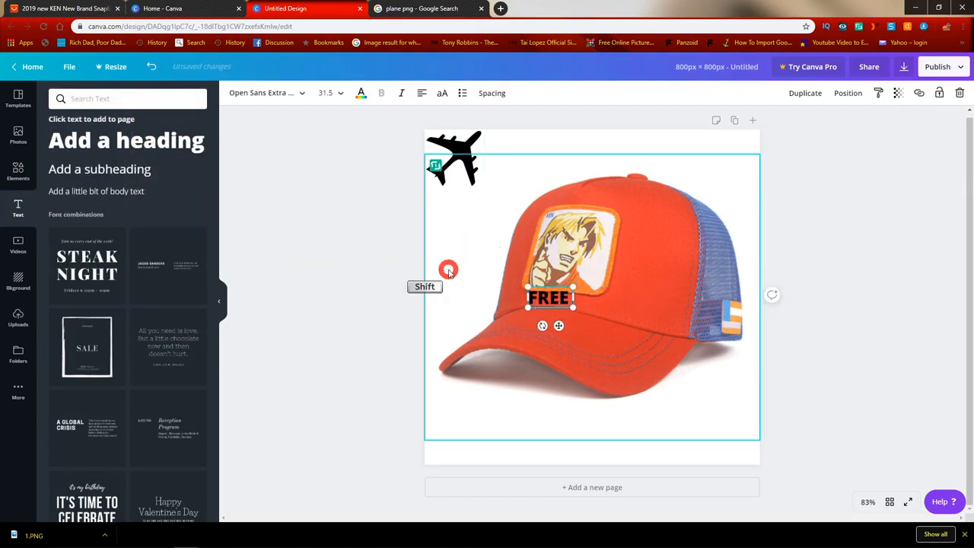
text( SHIPPI)
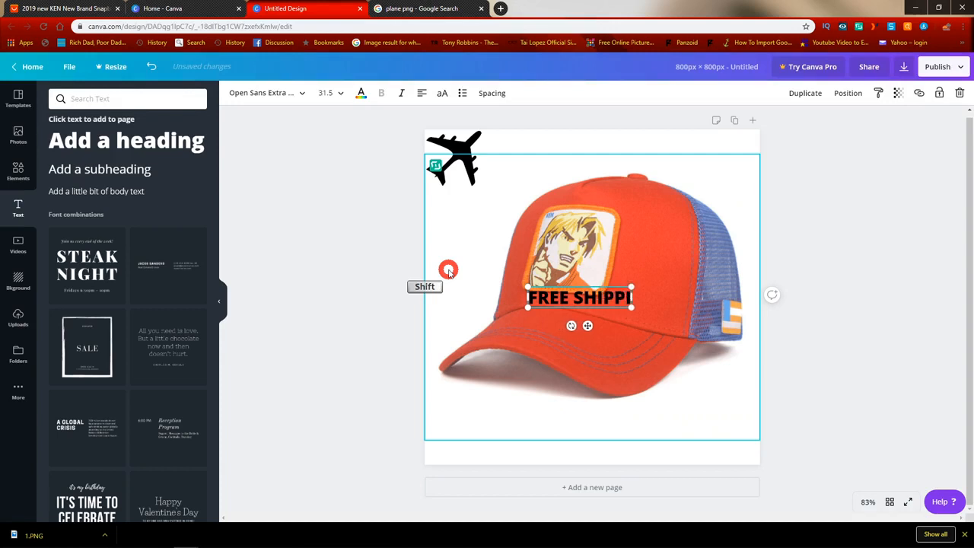
text(NG)
drag(638, 292, 650, 219)
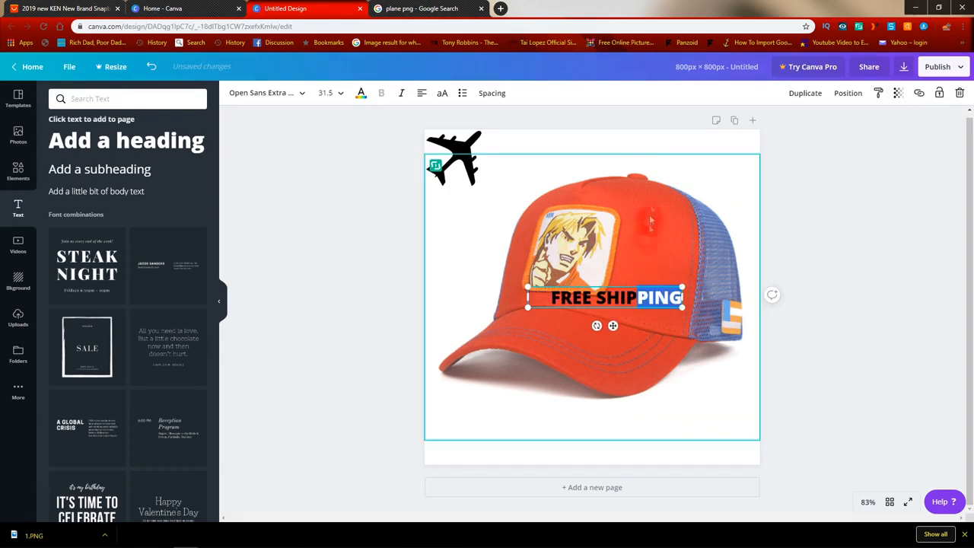
click(598, 303)
drag(582, 299, 552, 214)
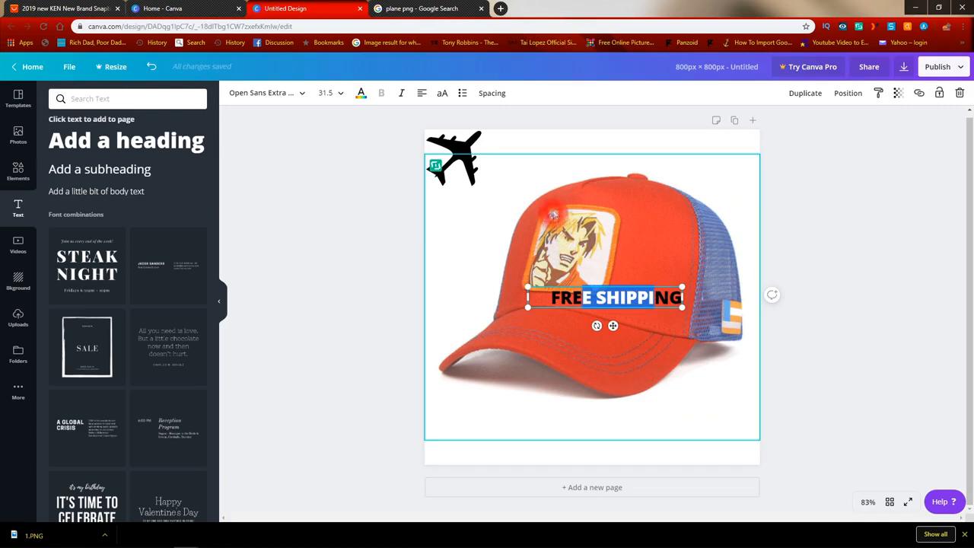
Move the "FREE SHIPPING" heading above the cap, enlarge it to about font size 55, and place it beside the airplane
click(526, 373)
drag(620, 295, 585, 157)
drag(642, 174, 761, 204)
drag(698, 165, 672, 153)
click(861, 181)
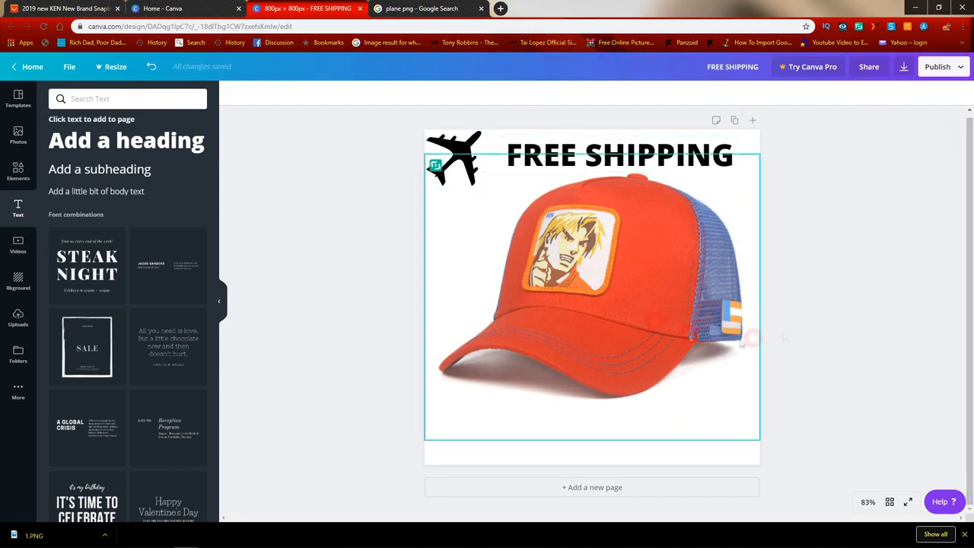
Nudge the "FREE SHIPPING" heading slightly upward toward the page's top edge
click(464, 156)
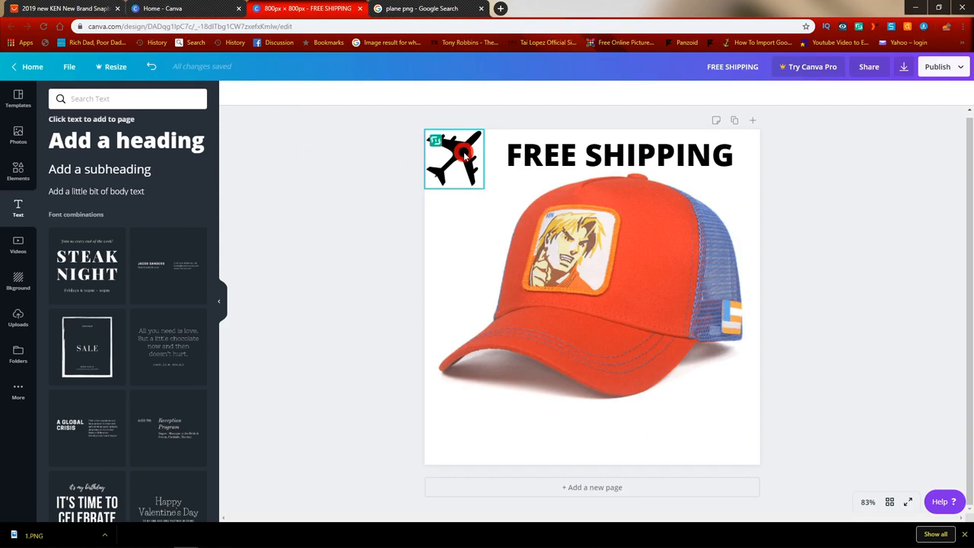
click(683, 150)
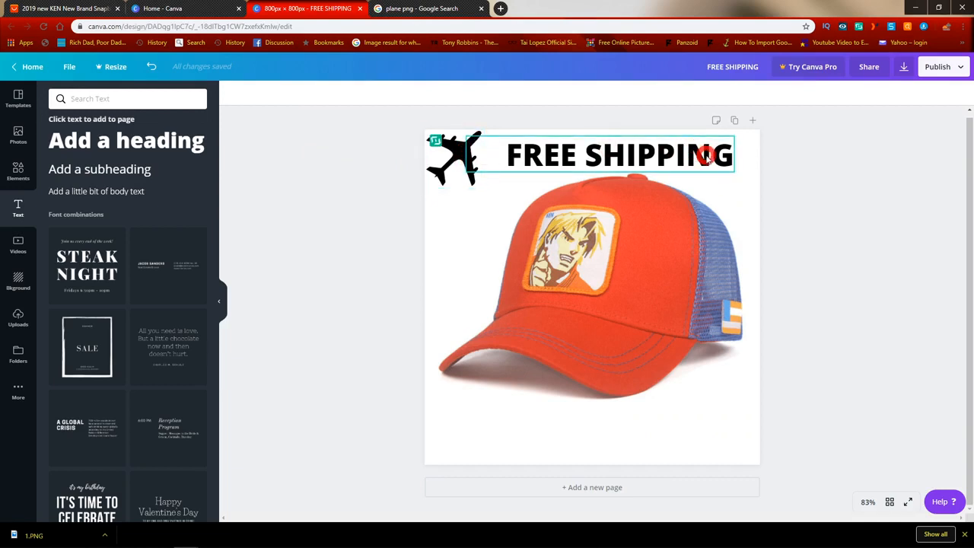
drag(706, 156, 702, 146)
Add "WORLDWIDE" on a new line of the heading and widen the text box so "FREE SHIPPING" fits on one line
double_click(723, 144)
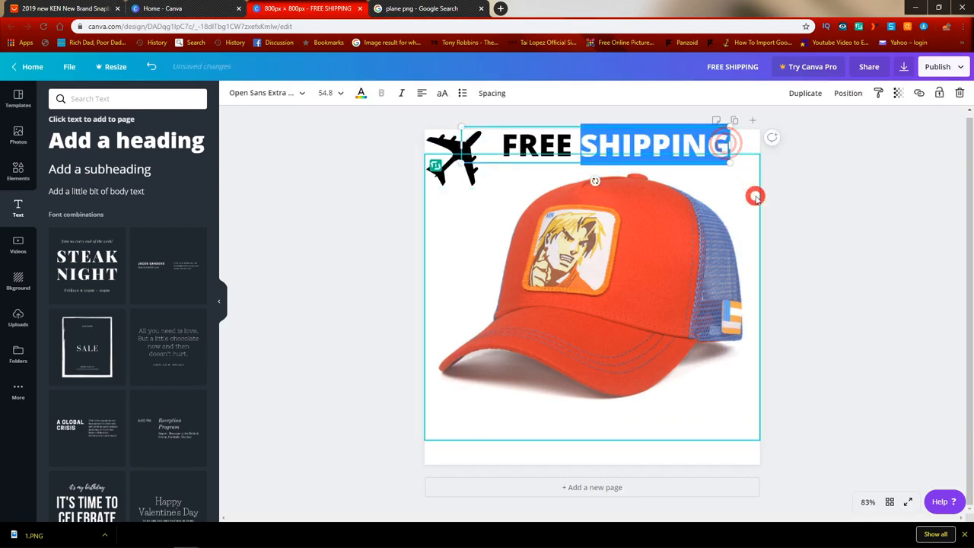
key(End)
key(Return)
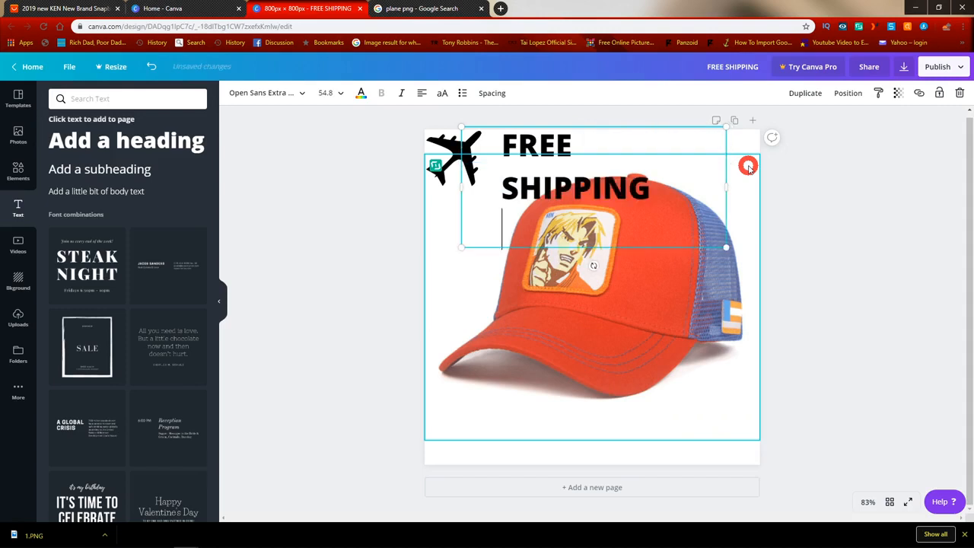
text(Wor)
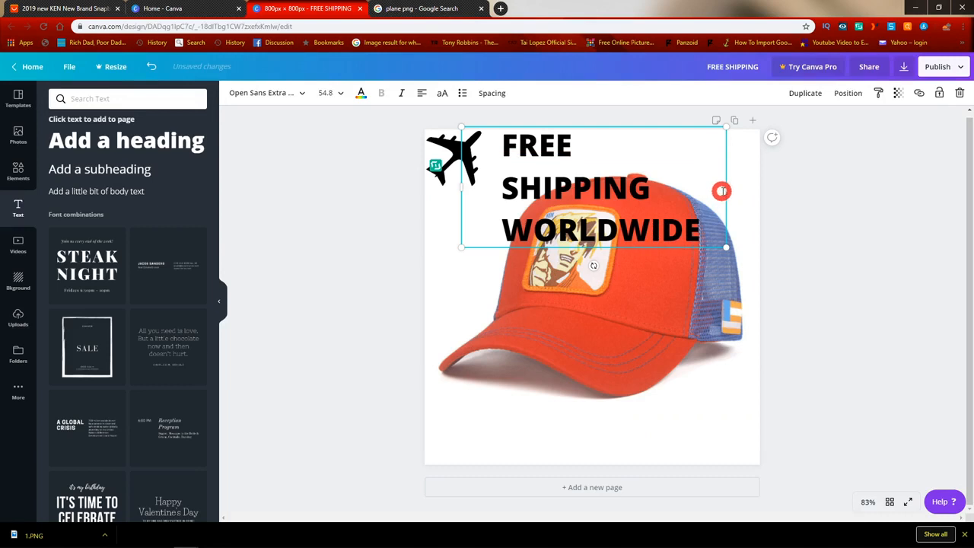
drag(725, 188, 758, 185)
Reduce the font size of the "FREE SHIPPING WORLDWIDE" heading to 42
double_click(653, 176)
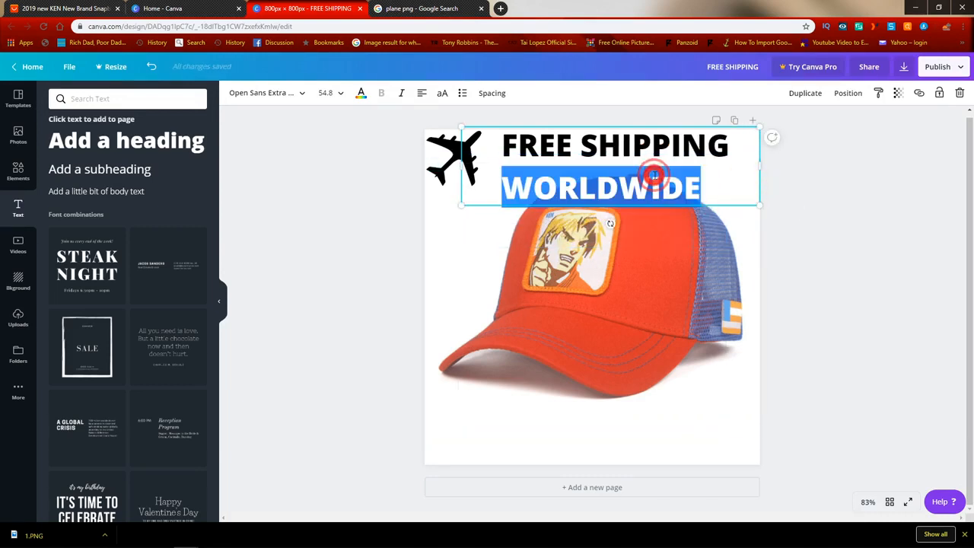
triple_click(669, 152)
click(340, 93)
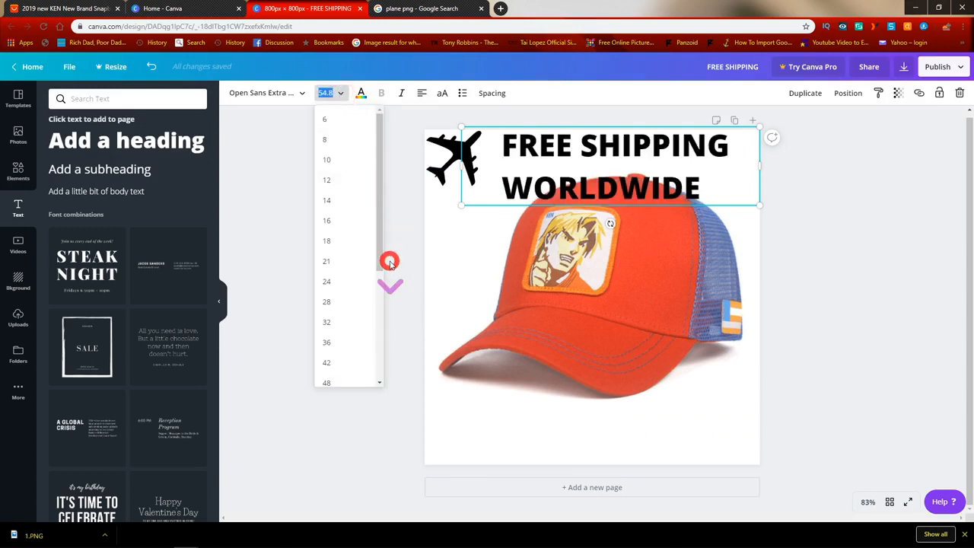
scroll(357, 323, down, 3)
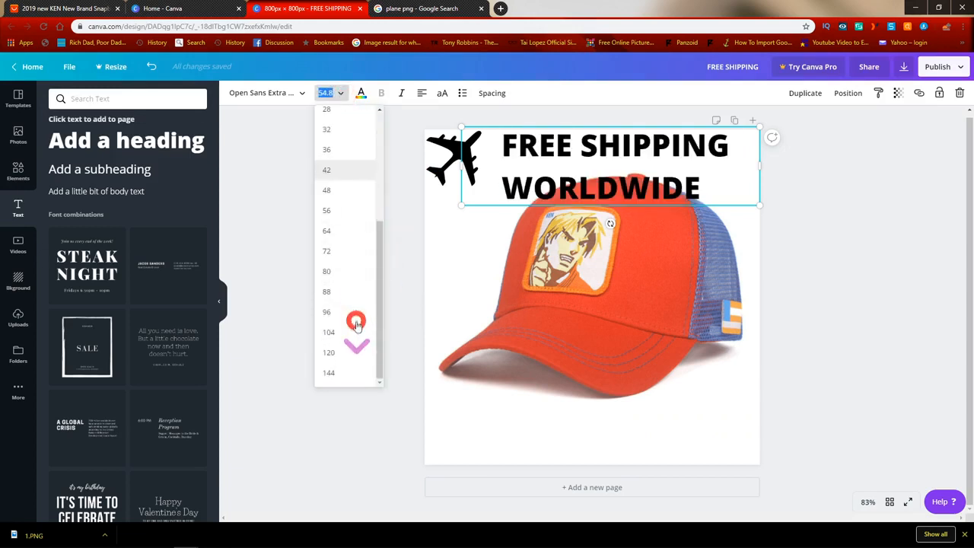
click(338, 190)
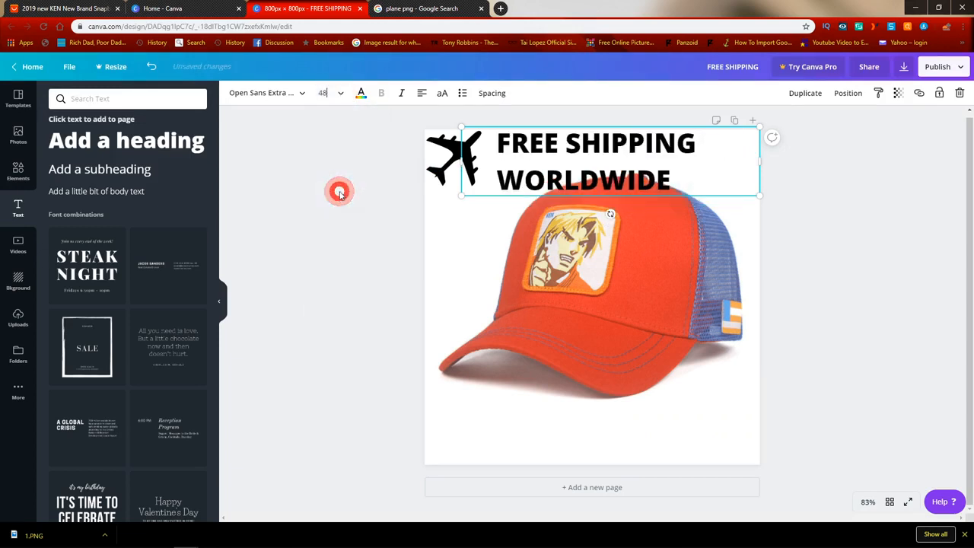
click(337, 92)
click(337, 221)
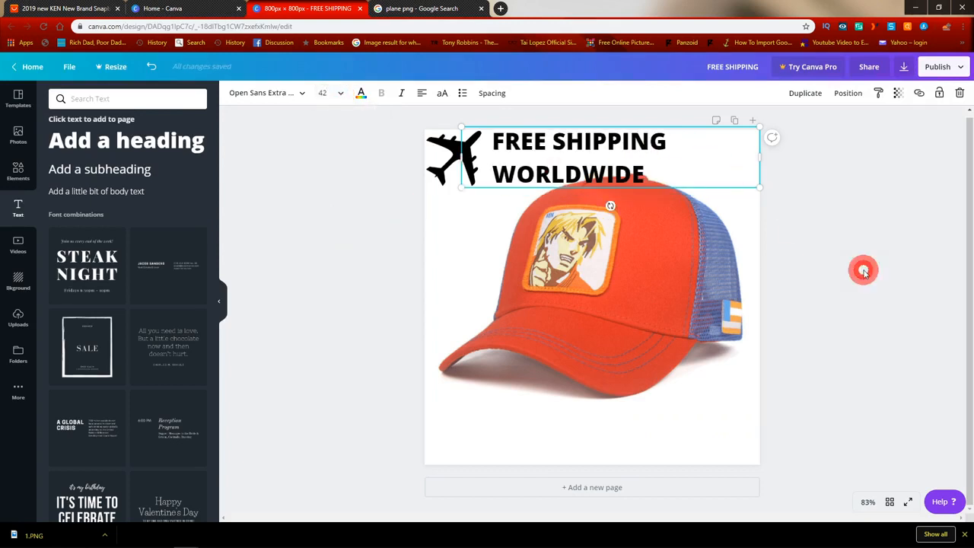
Move the "FREE SHIPPING WORLDWIDE" heading away from the airplane toward the page's right edge and set its font size to 36
drag(583, 135, 624, 133)
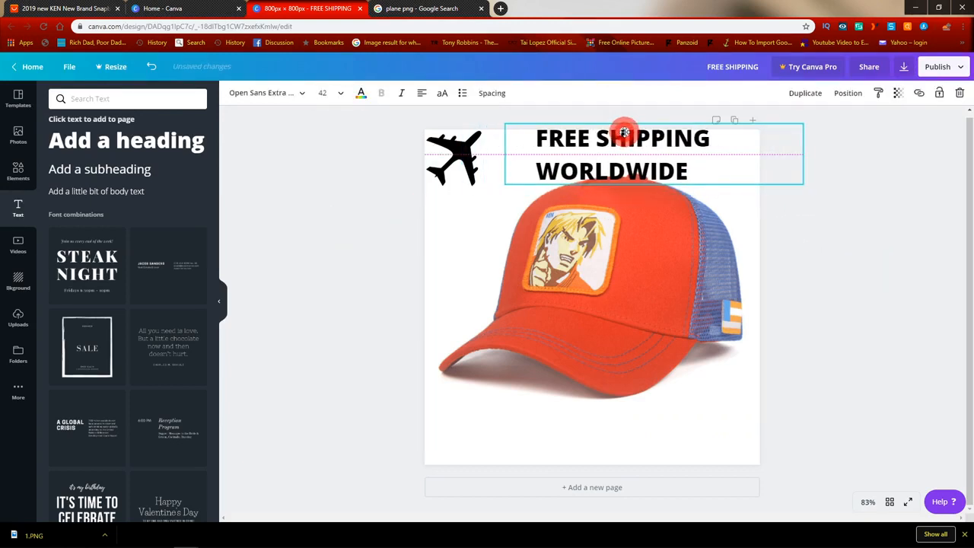
click(332, 93)
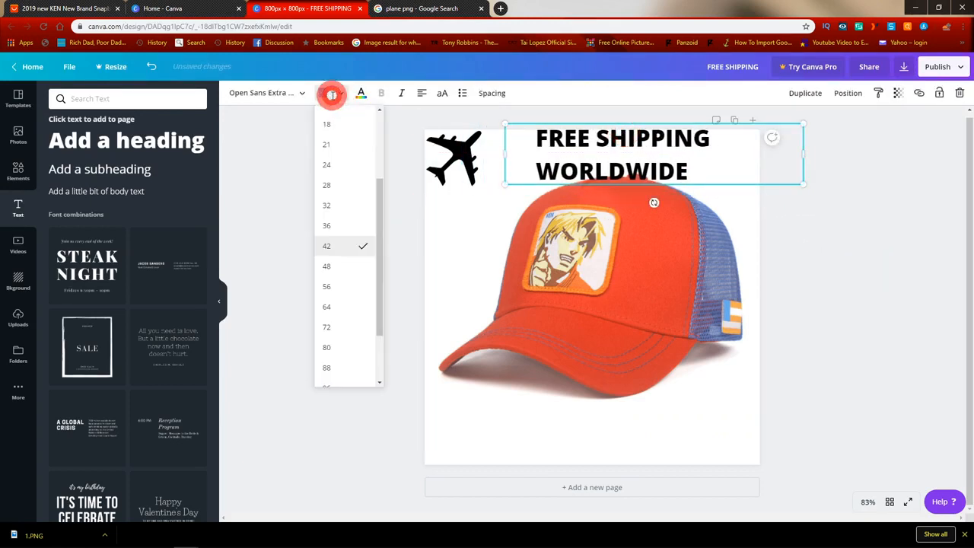
click(336, 227)
Fine-tune the heading's position above the cap and move the airplane icon close beside it
drag(684, 152, 677, 155)
click(951, 226)
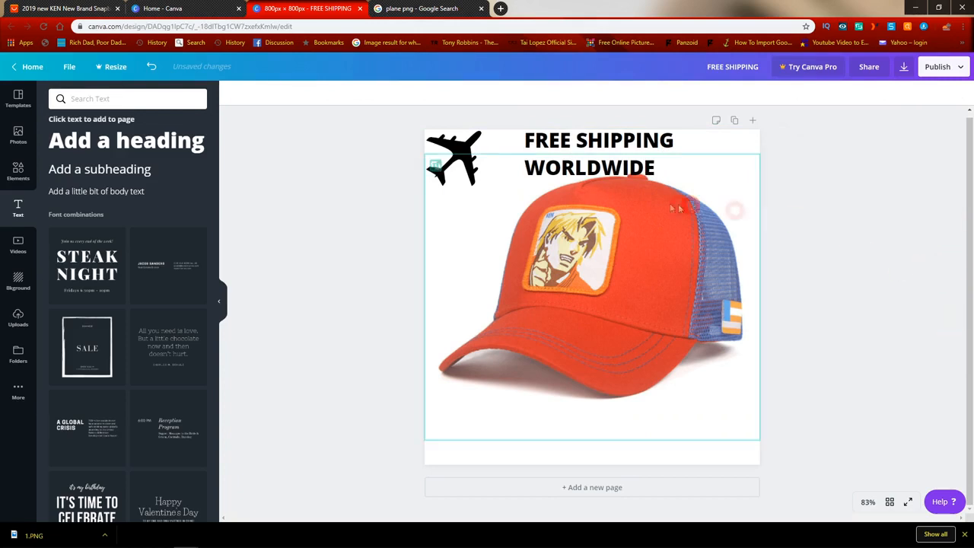
drag(584, 152, 591, 149)
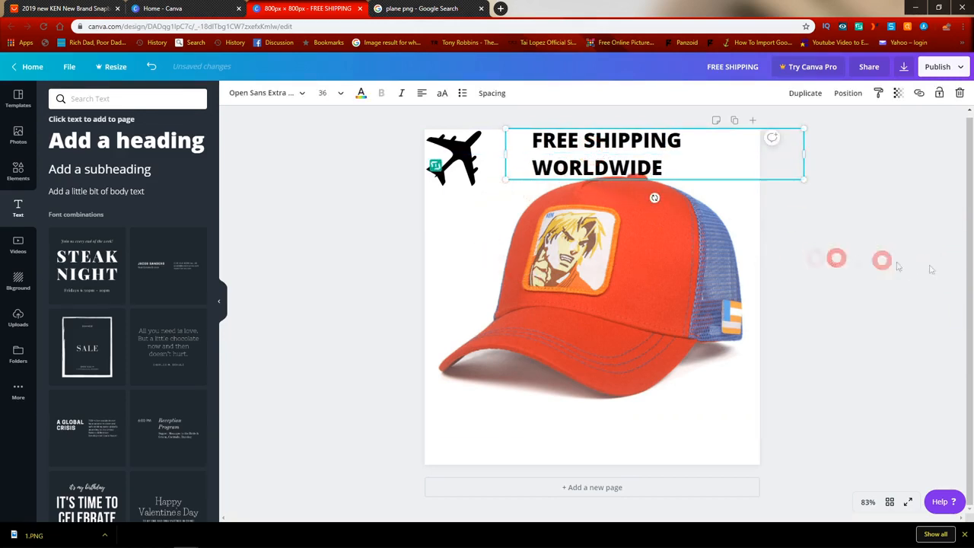
drag(452, 156, 485, 155)
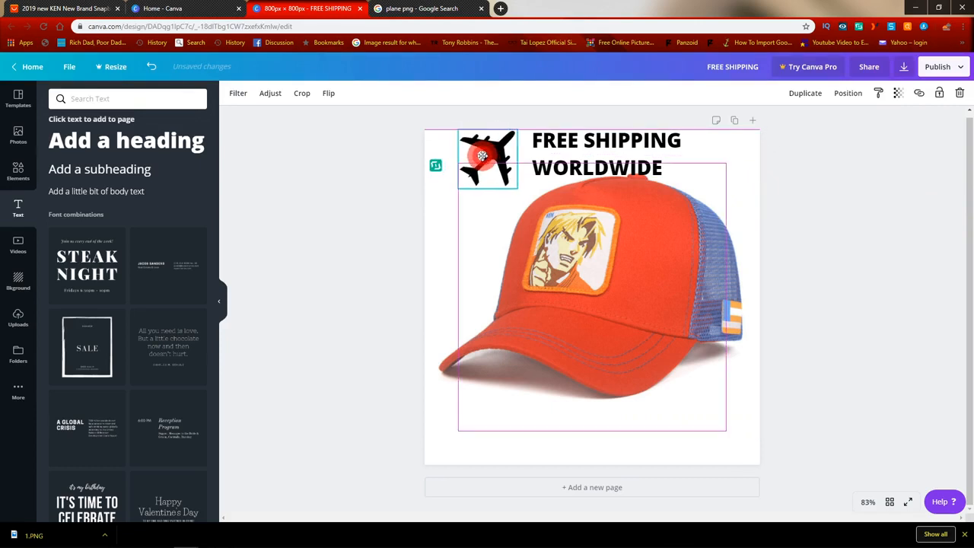
click(333, 200)
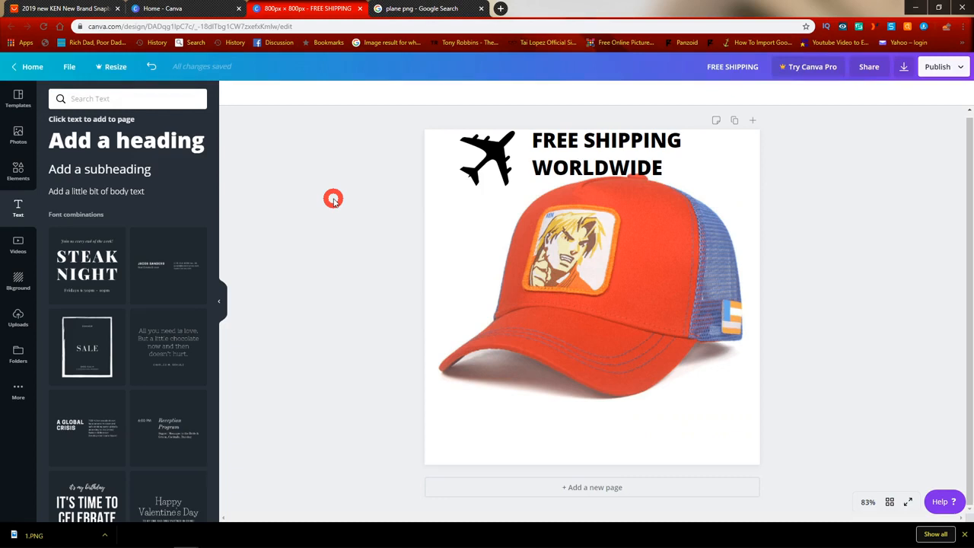
click(464, 259)
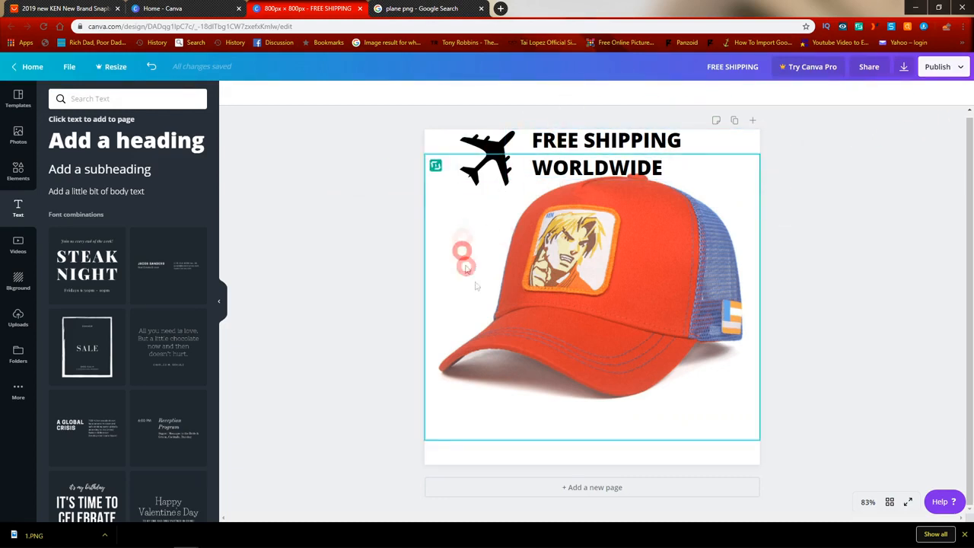
click(527, 297)
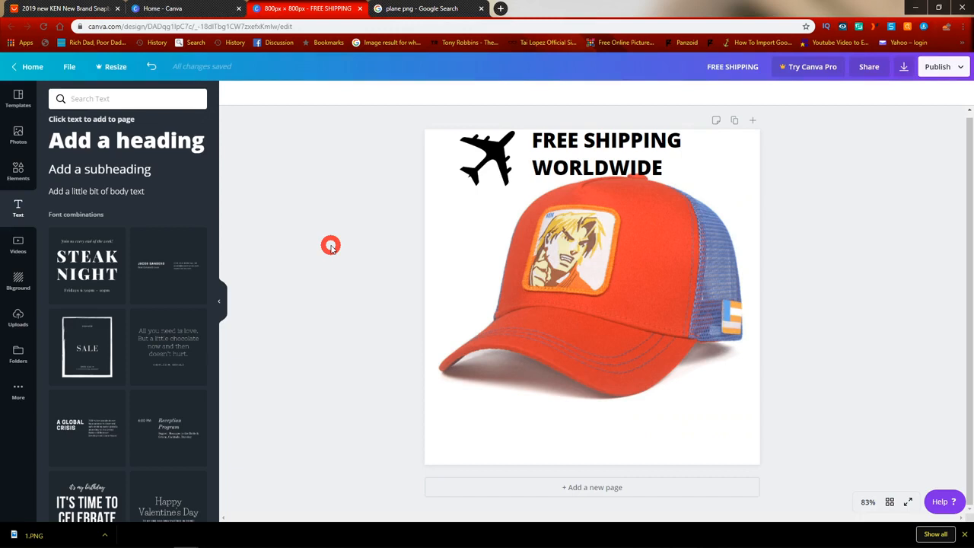
click(320, 264)
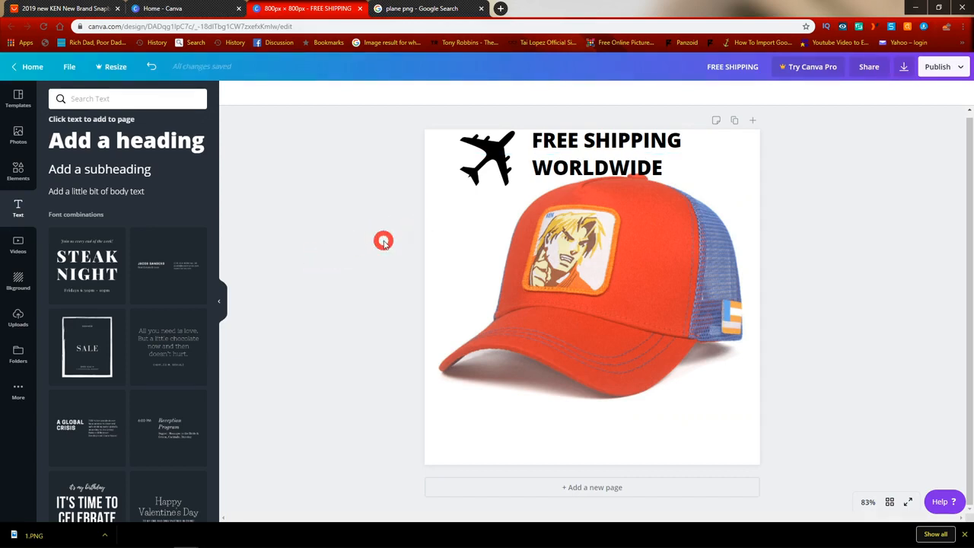
Add a new heading over the cap and enlarge it to about font size 55
click(155, 140)
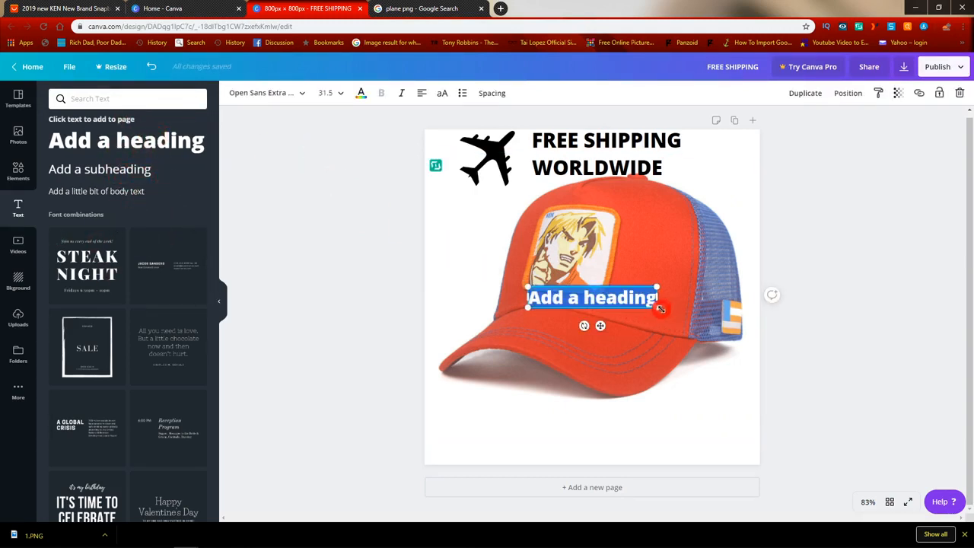
drag(656, 308, 508, 305)
click(700, 312)
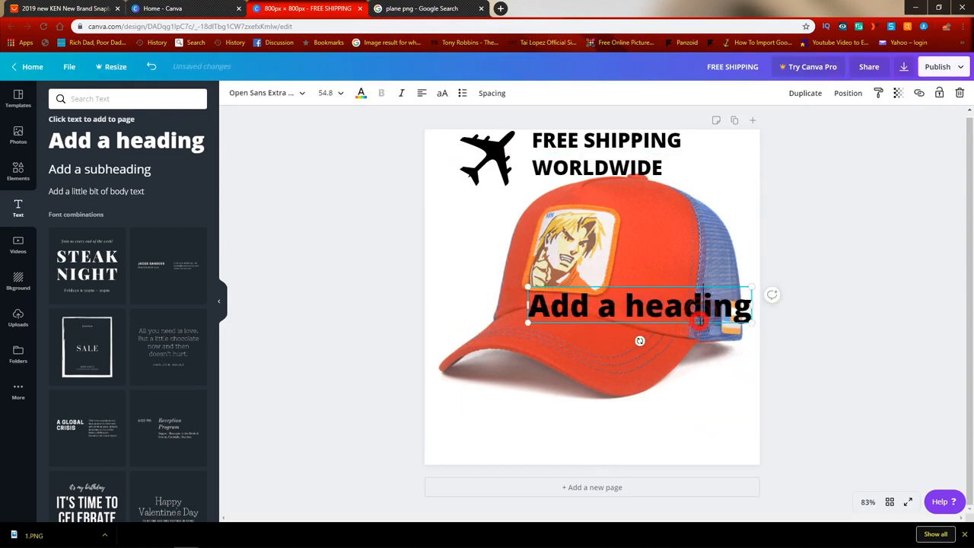
Replace the new heading's text with "STORE NAME" and widen its text box so it fits on one line
key(ctrl+a)
key(BackSpace)
text(STORE NAME)
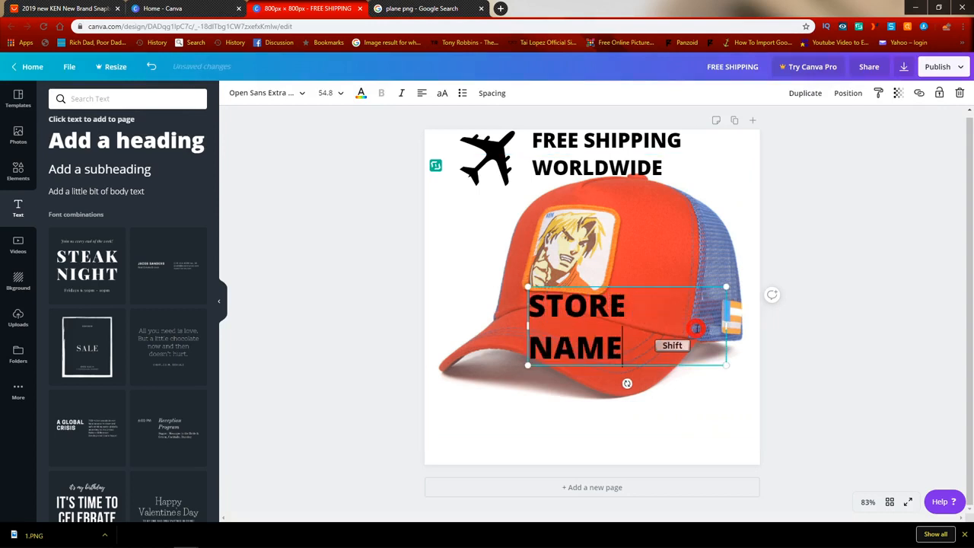
drag(531, 322, 422, 312)
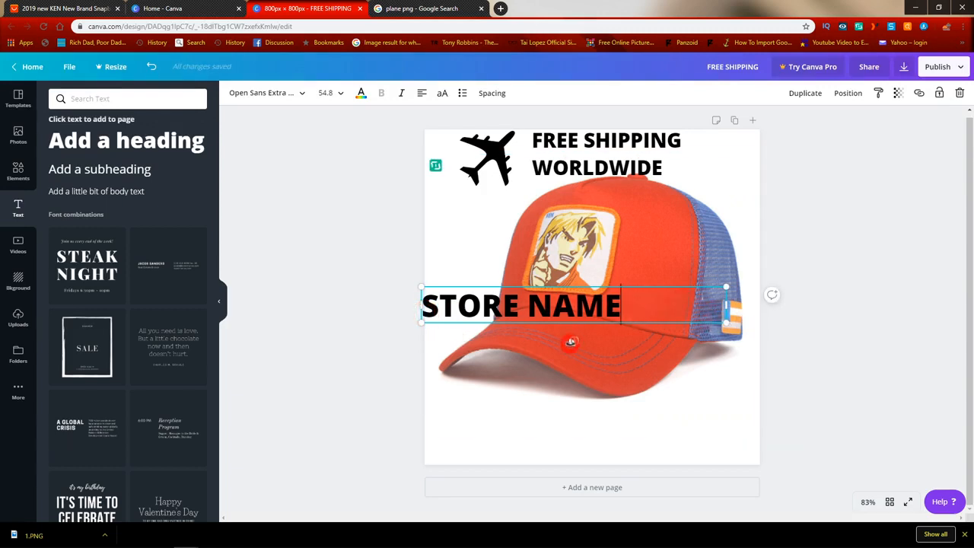
Rotate the "STORE NAME" text to about -39° so it runs diagonally across the cap
drag(575, 342, 599, 333)
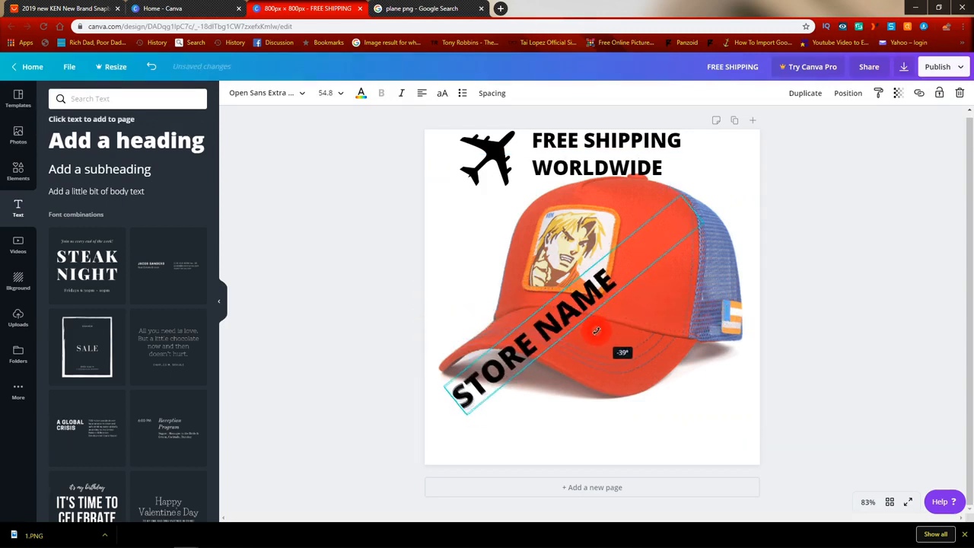
double_click(652, 241)
click(624, 260)
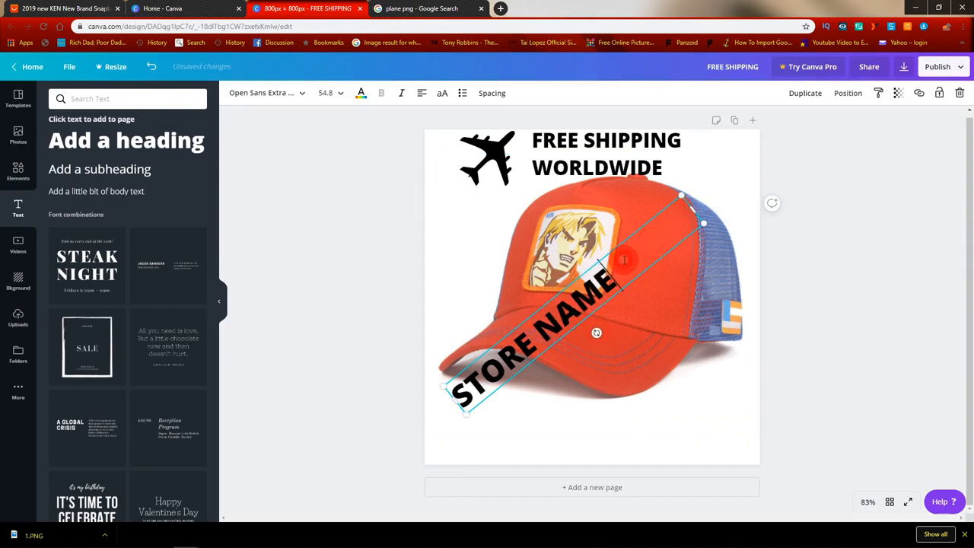
Set the "STORE NAME" text to font size 72 and reposition it diagonally over the middle of the cap
triple_click(629, 259)
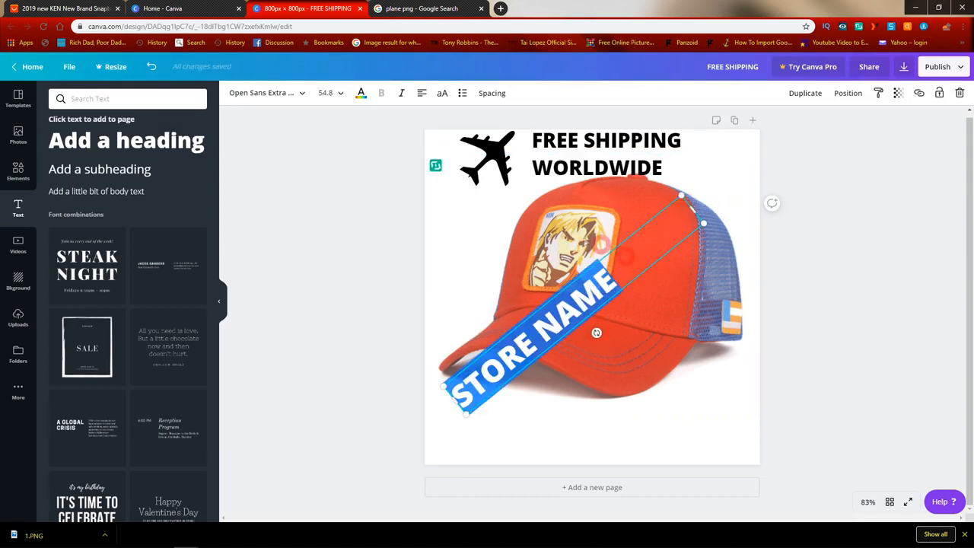
click(346, 88)
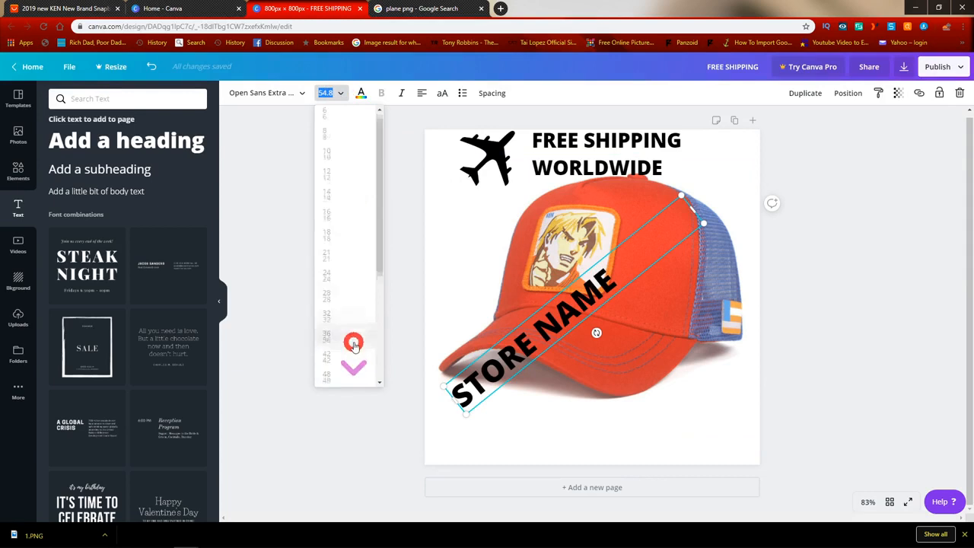
scroll(350, 334, down, 5)
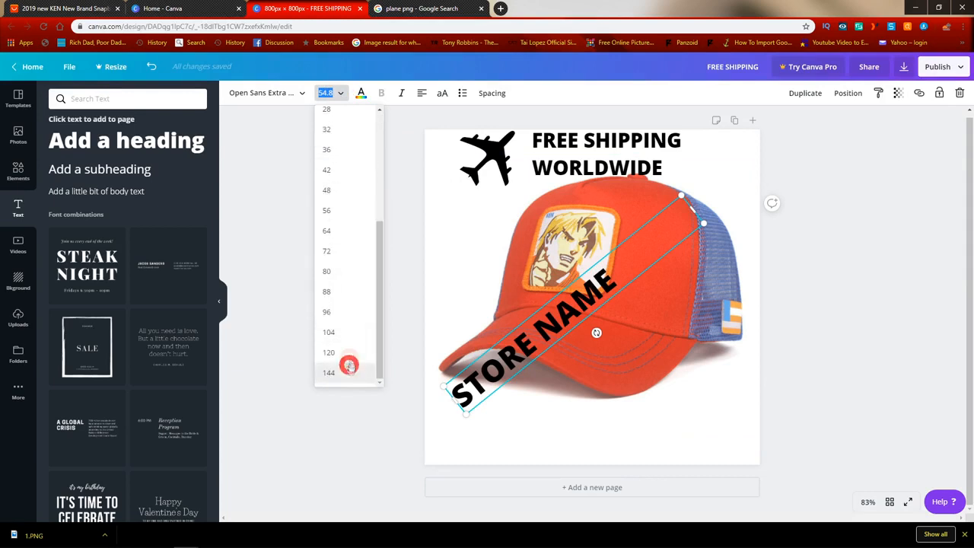
click(343, 254)
click(635, 329)
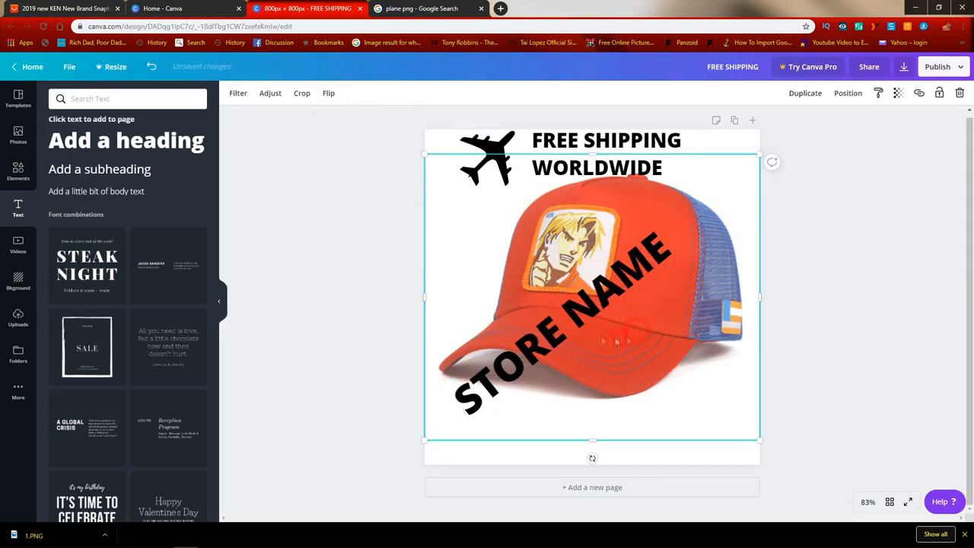
drag(541, 333, 575, 300)
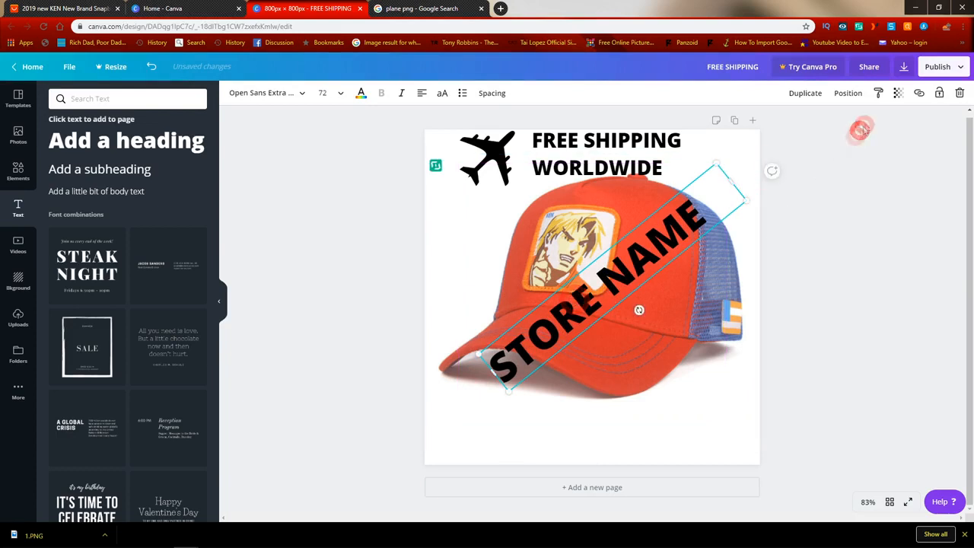
Set the transparency of the "STORE NAME" text to about 46 to make it a watermark
click(900, 95)
drag(879, 120, 842, 125)
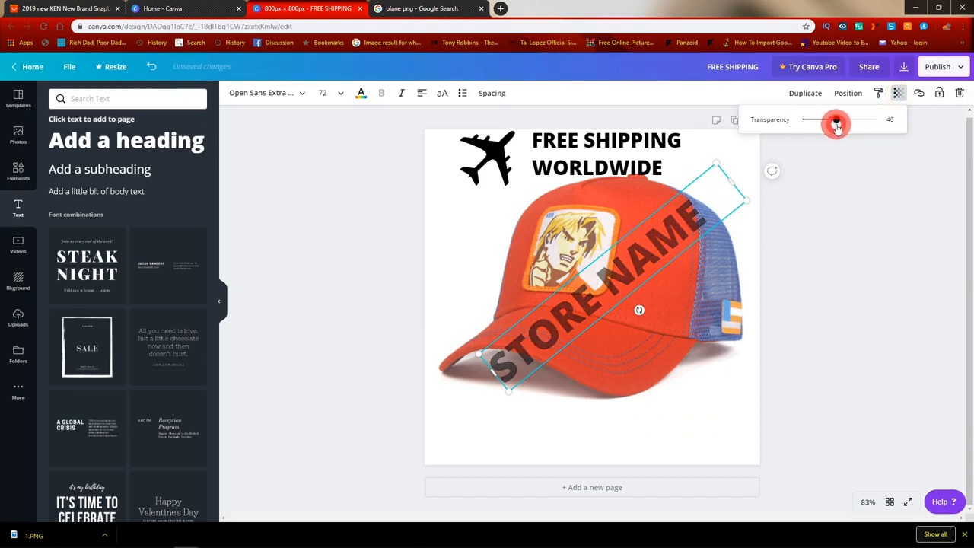
click(847, 252)
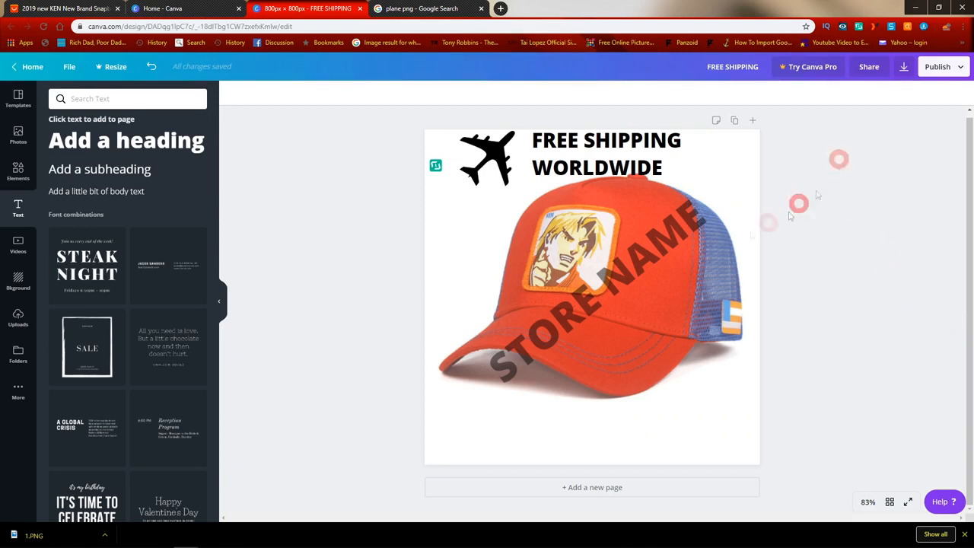
Clear the page by deleting the "STORE NAME" watermark, the cap image, the shipping heading and the airplane icon
click(620, 271)
key(Delete)
click(630, 348)
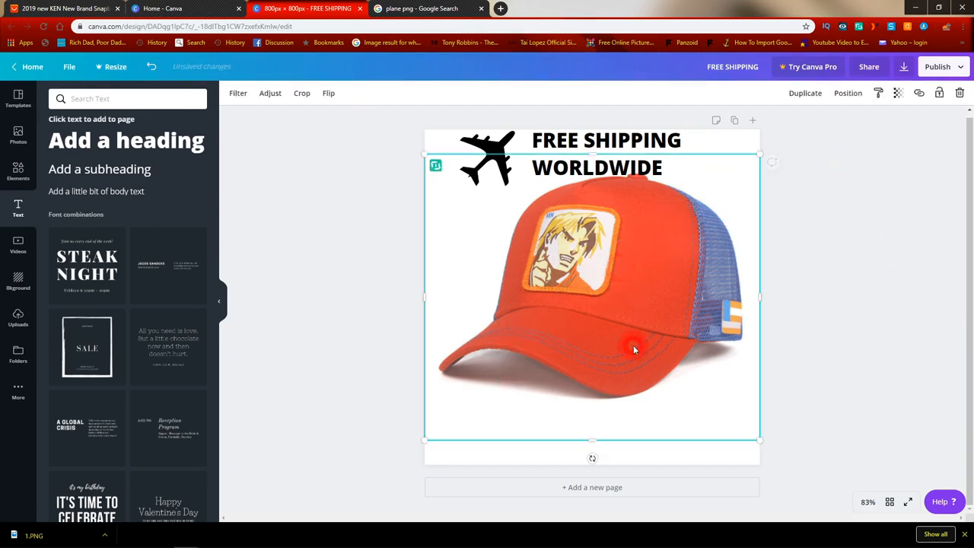
key(Delete)
click(560, 156)
key(Delete)
click(472, 162)
key(Delete)
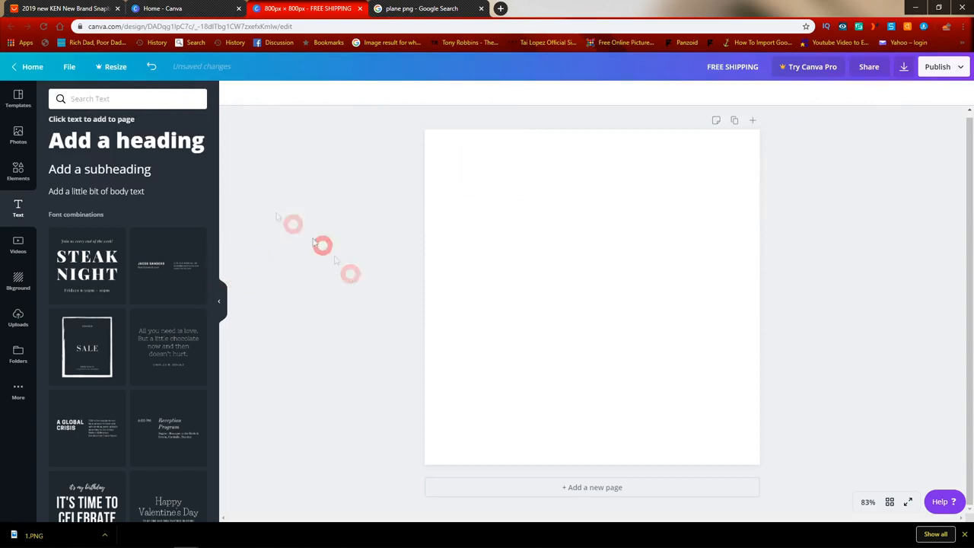
Upload the blue cap and dark brown cap images from the Desktop folder
click(19, 314)
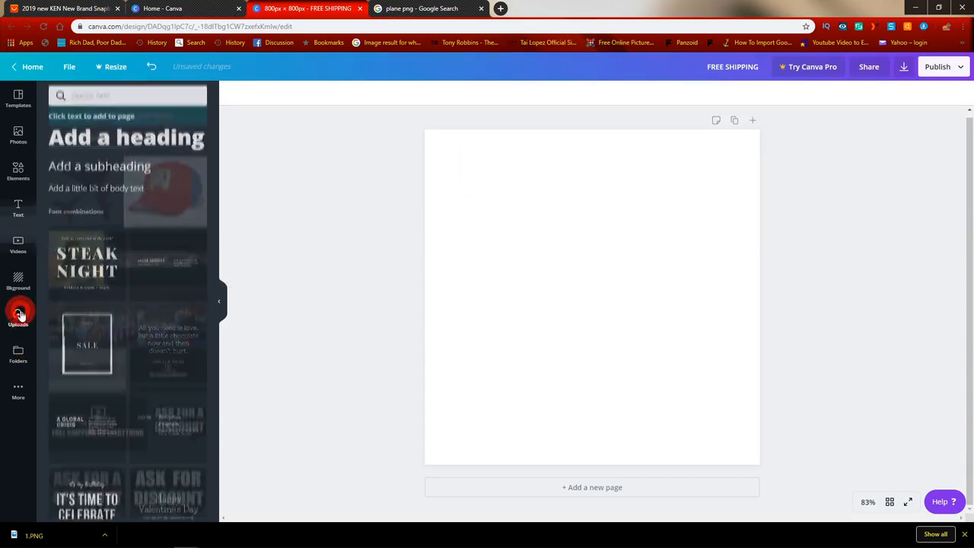
click(157, 97)
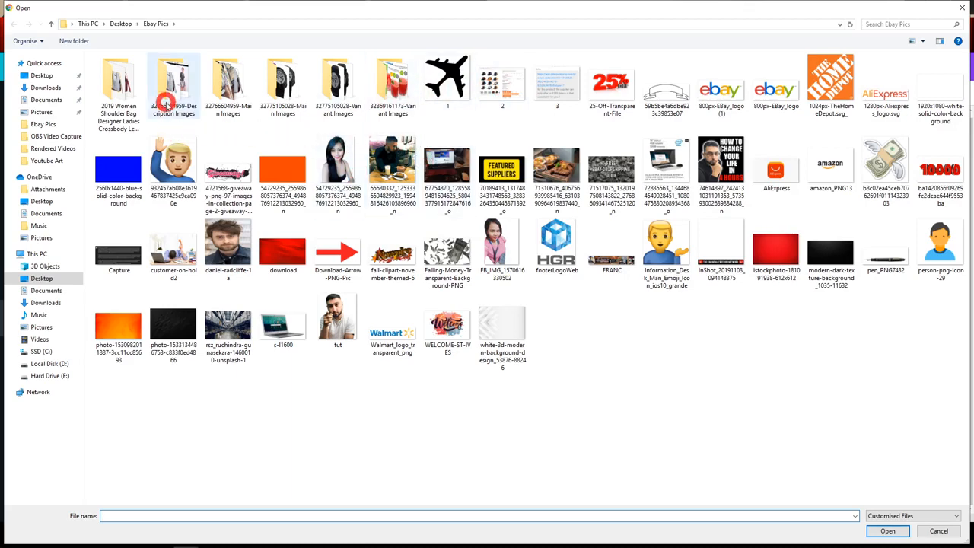
click(122, 24)
double_click(612, 153)
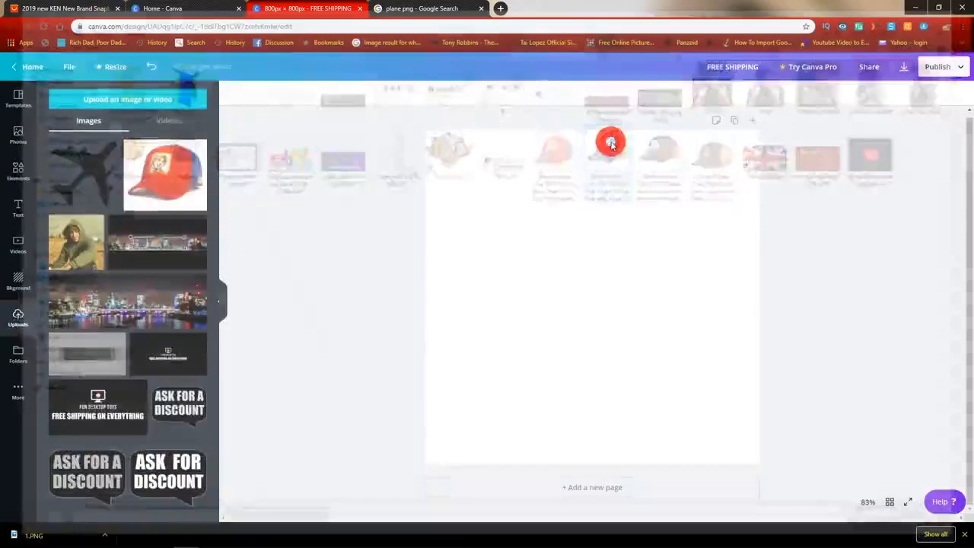
click(144, 97)
double_click(689, 150)
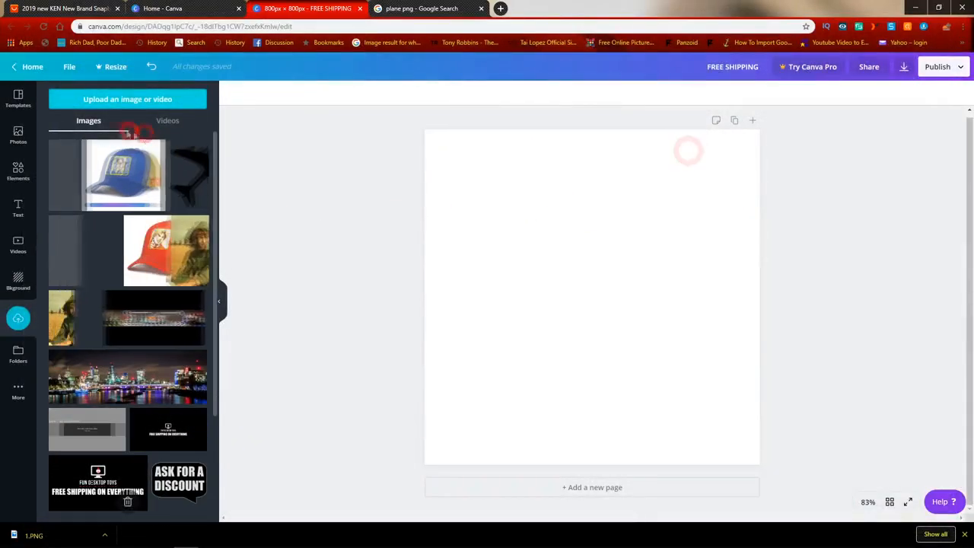
Place the uploaded red, blue and dark brown cap images on the blank page
click(169, 251)
click(168, 181)
click(98, 161)
Arrange the brown and red caps side by side along the page's lower half, with the blue cap about 491 × 447 px above them
drag(639, 341, 606, 376)
drag(691, 207, 627, 253)
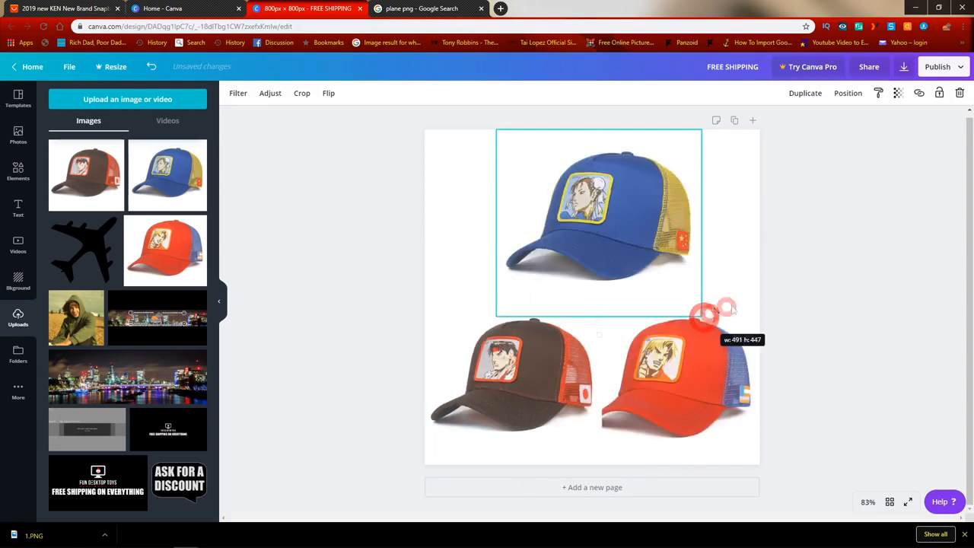
click(832, 286)
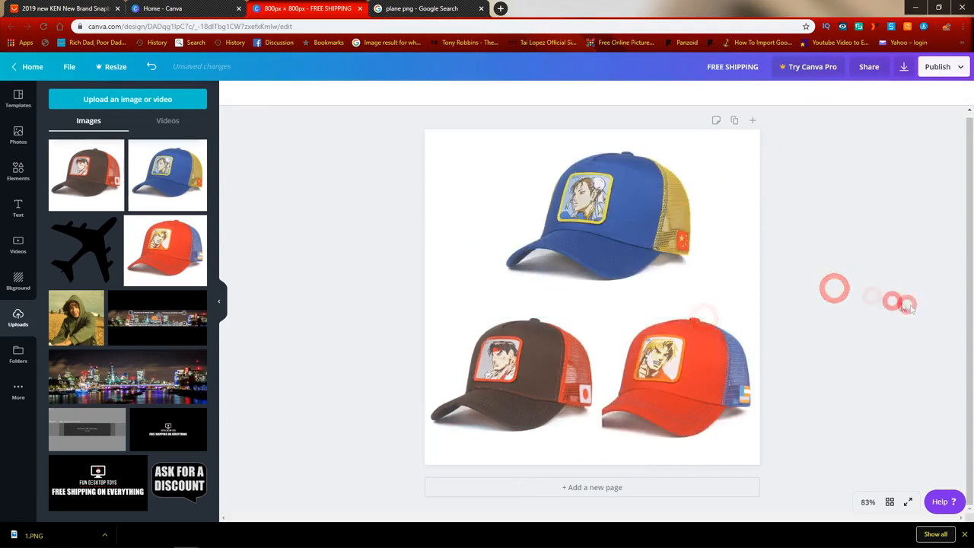
Shrink the red cap image slightly and move it down so it sits beside the brown cap without overlapping
click(624, 391)
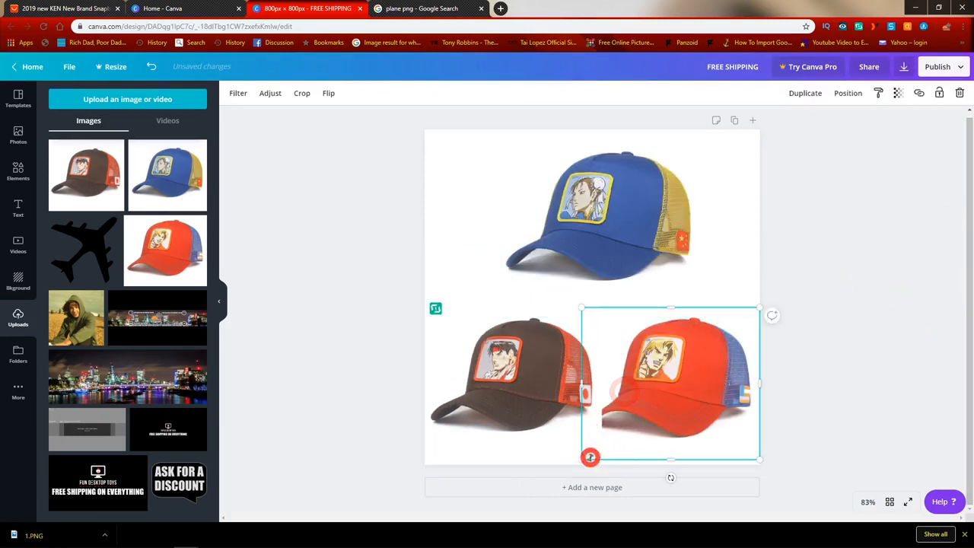
drag(580, 458, 598, 453)
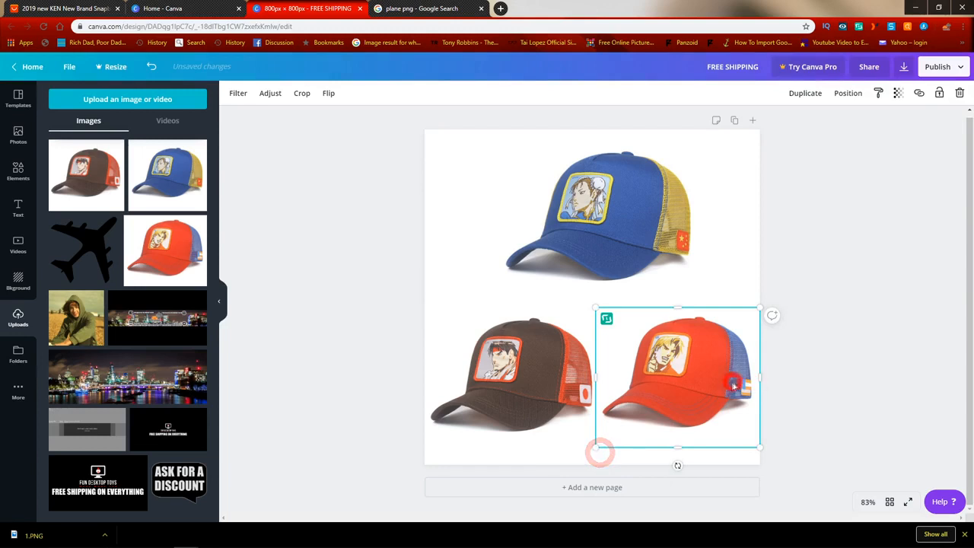
drag(734, 386, 726, 395)
click(847, 353)
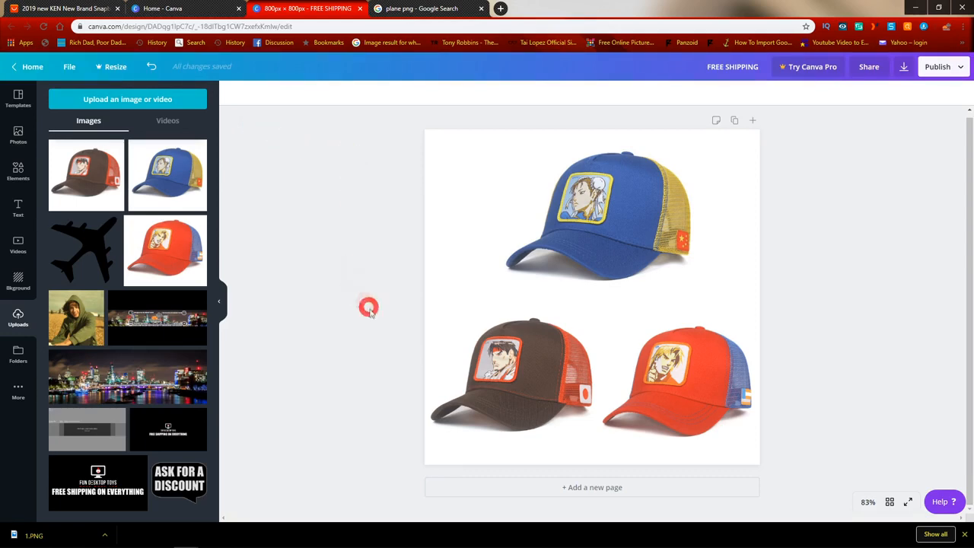
Add a "STORE NAME" heading to the page and set its font size to 72
click(15, 204)
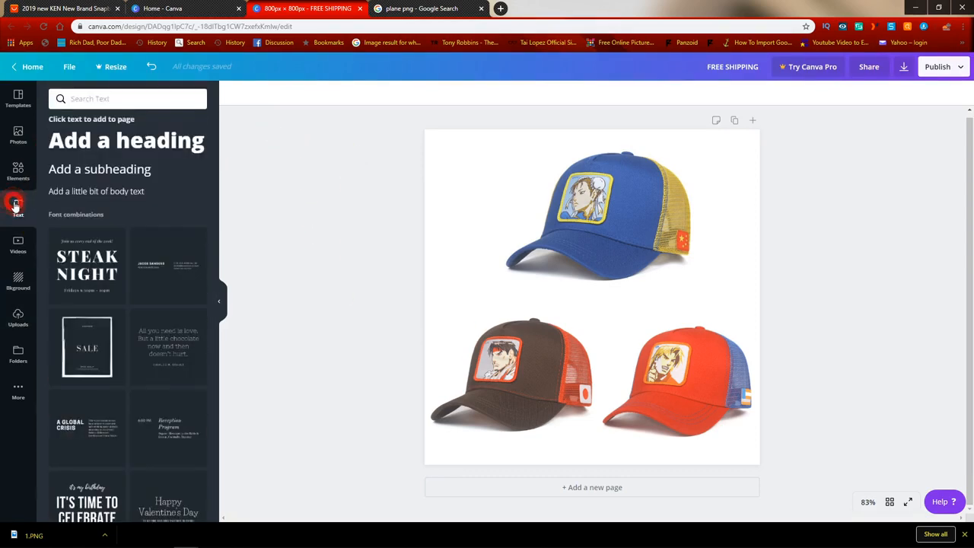
click(127, 140)
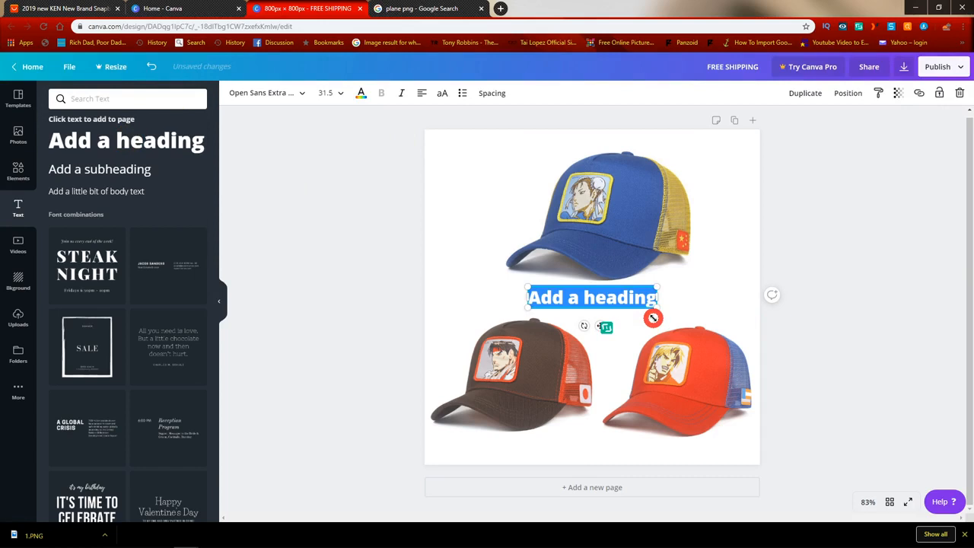
text(STORE NAME)
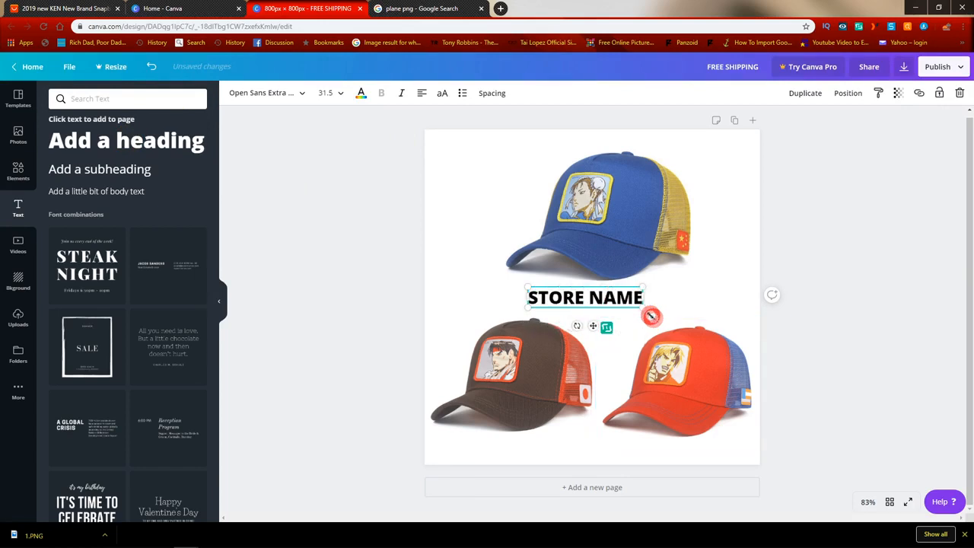
key(ctrl+a)
click(327, 93)
scroll(350, 304, down, 5)
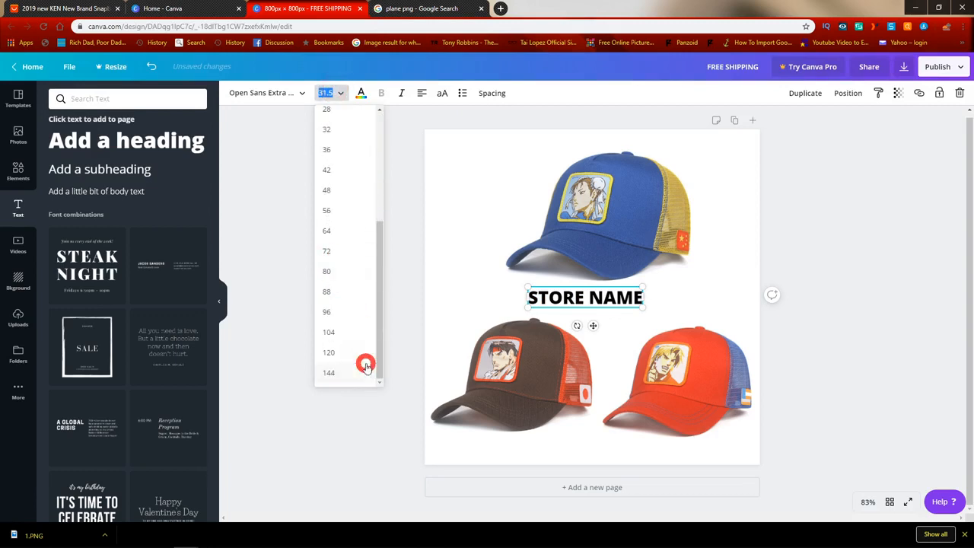
click(327, 250)
Widen the "STORE NAME" text box to about 676 px so it fits one line, and tilt it diagonally upward across the caps
drag(653, 369, 594, 301)
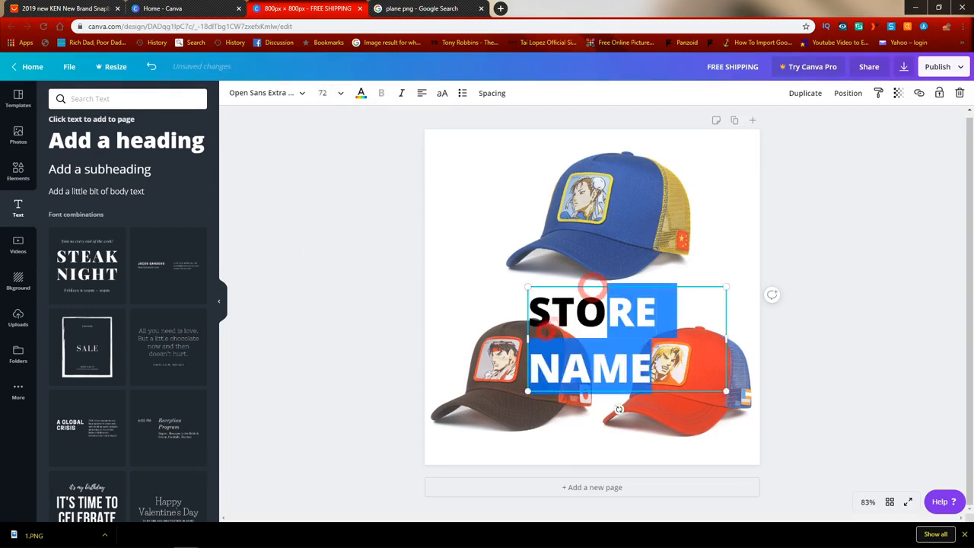
drag(527, 339, 442, 344)
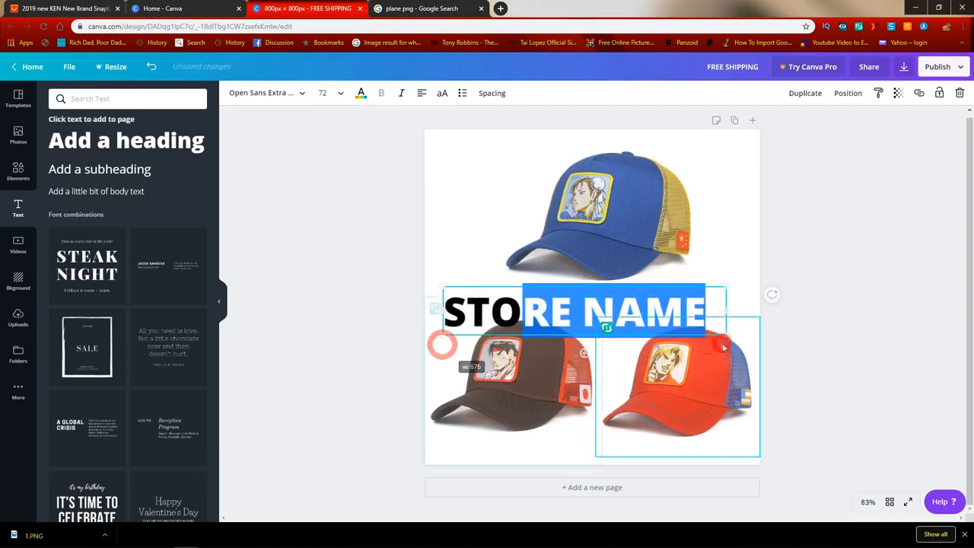
click(964, 320)
drag(650, 314, 664, 288)
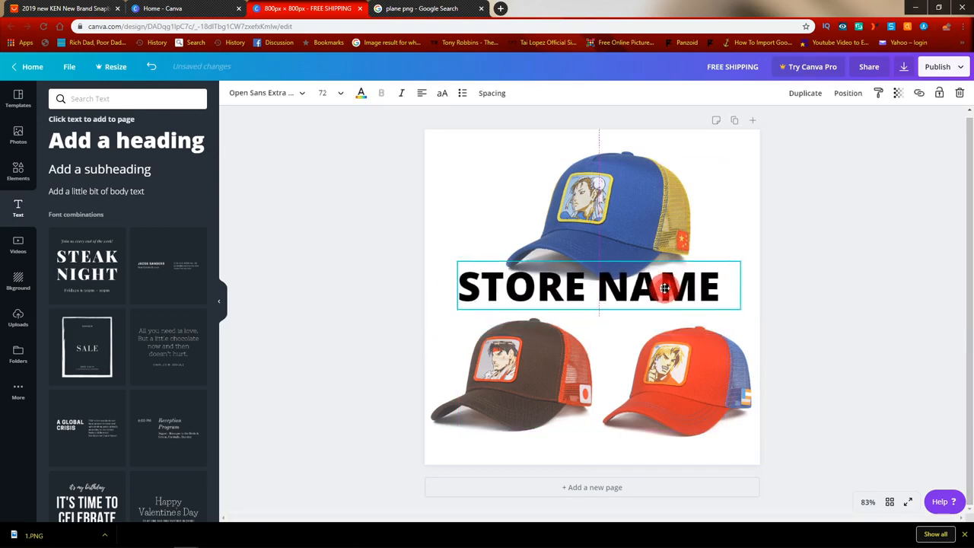
click(917, 306)
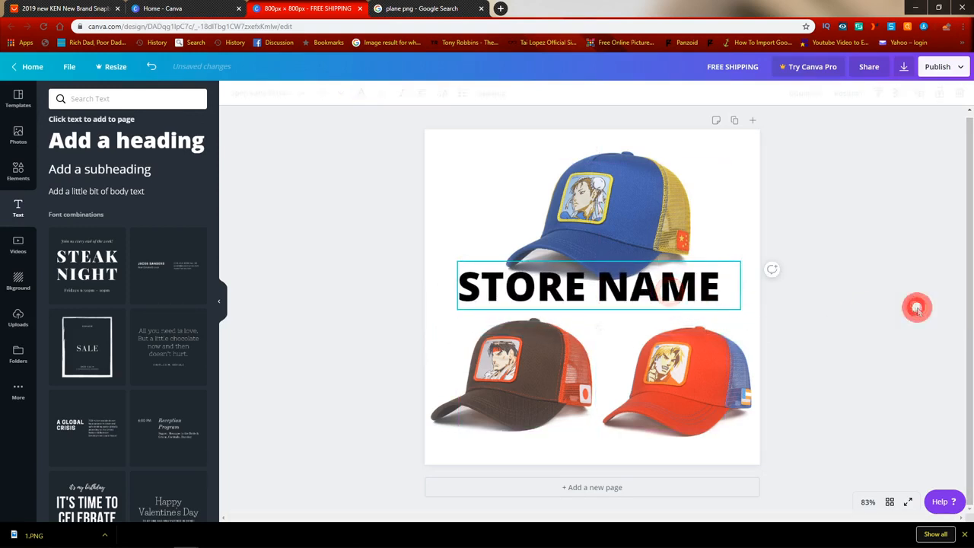
click(728, 269)
drag(598, 327, 631, 330)
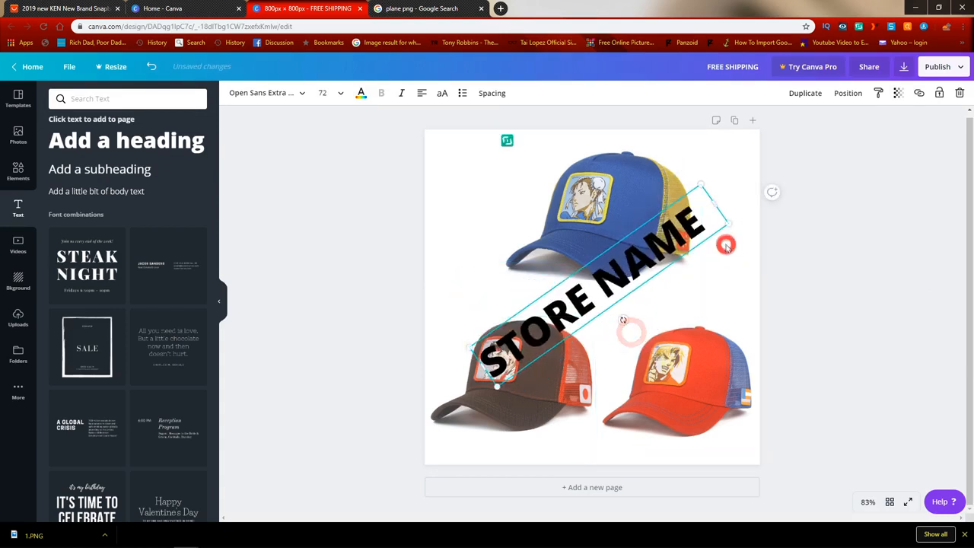
Set the "STORE NAME" text's transparency to 52 and shift it so the watermark runs diagonally between the three caps
click(899, 93)
drag(855, 133, 840, 122)
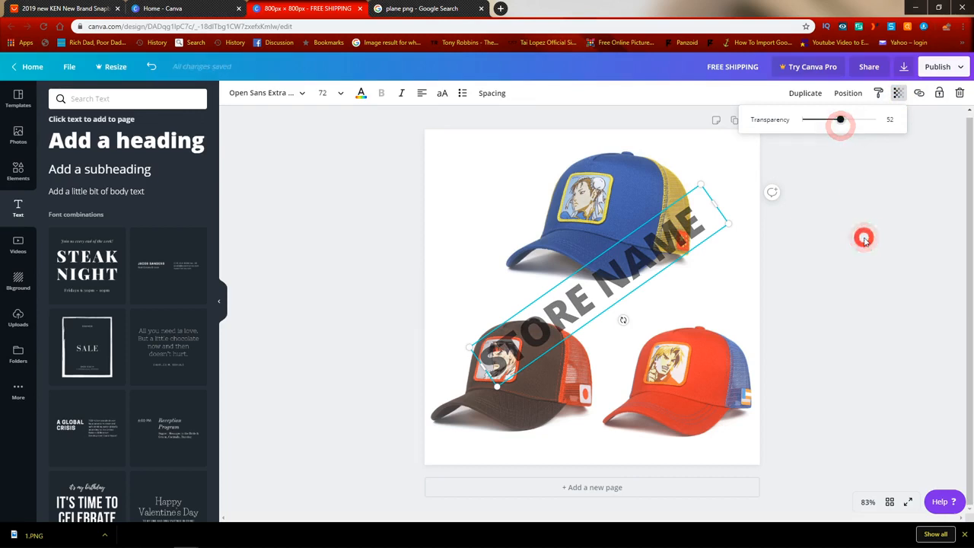
click(863, 240)
drag(561, 293, 592, 309)
click(848, 321)
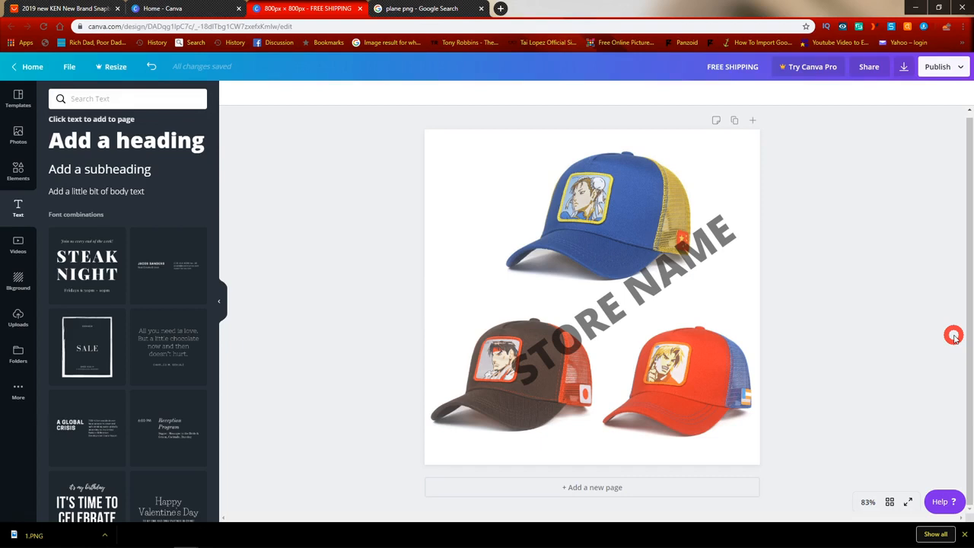
Download the watermarked three-cap design as a PNG file
click(938, 67)
click(844, 122)
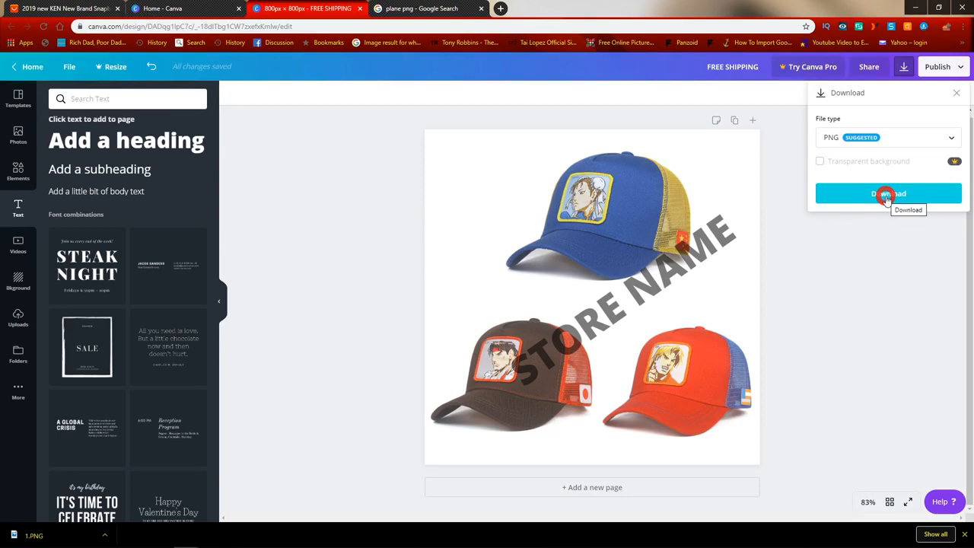
click(886, 196)
click(494, 336)
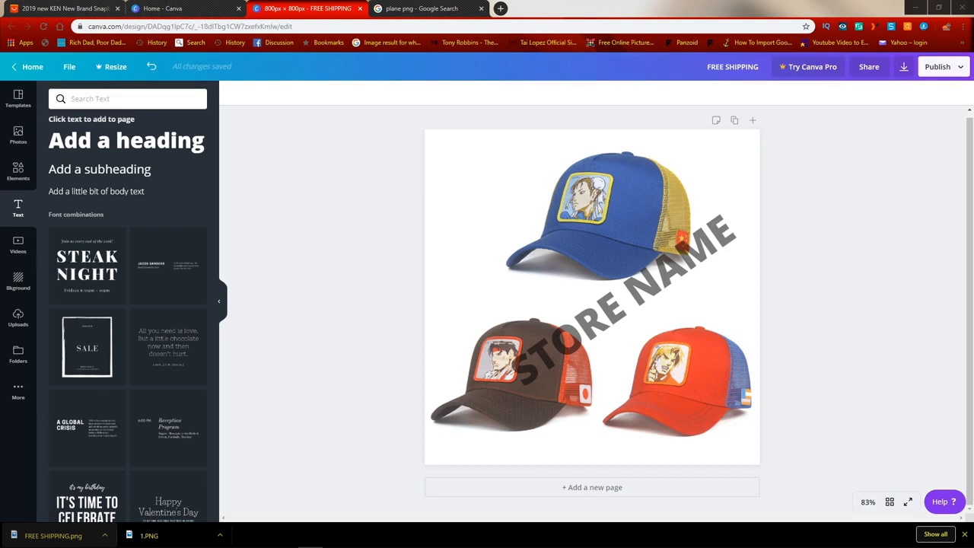
click(346, 133)
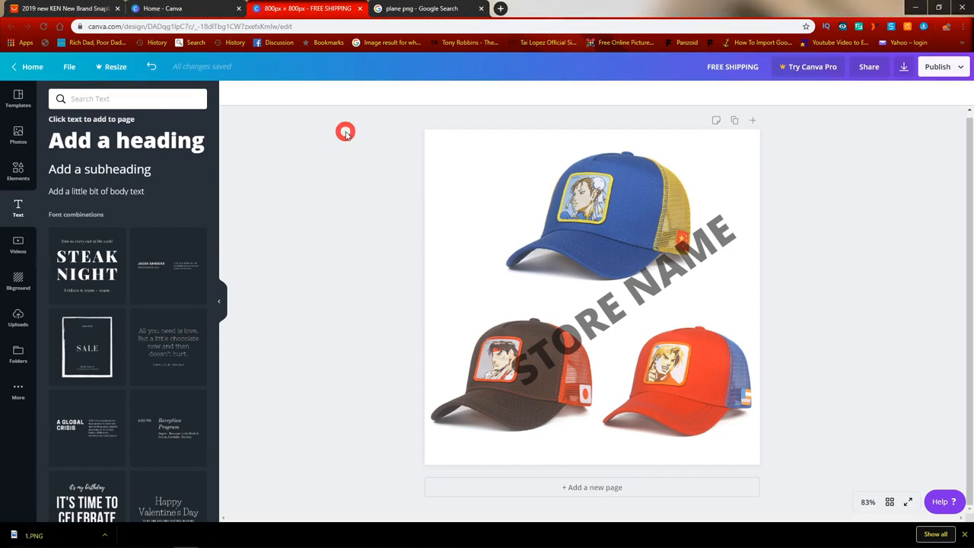